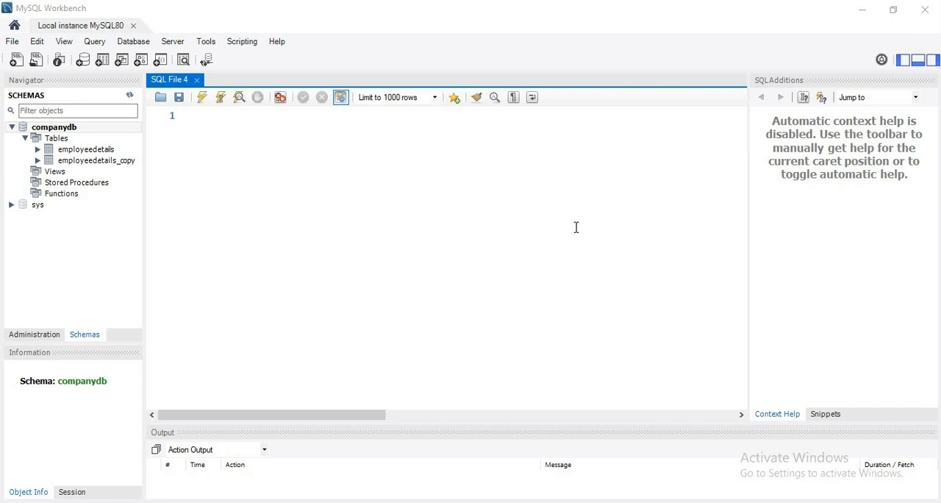
# Switch to Chrome, open the Gist result employees.csv from the employee dataset csv search, and look through its table.
pyautogui.click(576, 228)
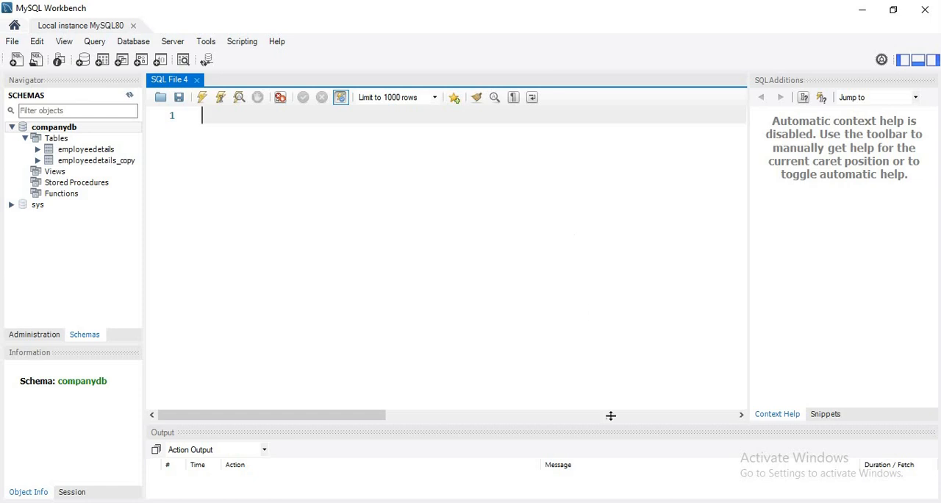
pyautogui.hotkey('alt', 'Tab')
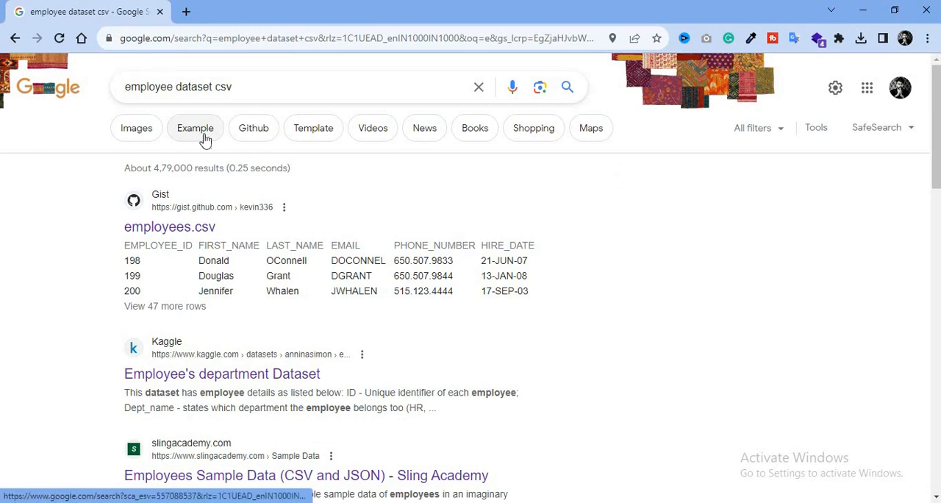
pyautogui.moveTo(125, 88); pyautogui.dragTo(247, 80)
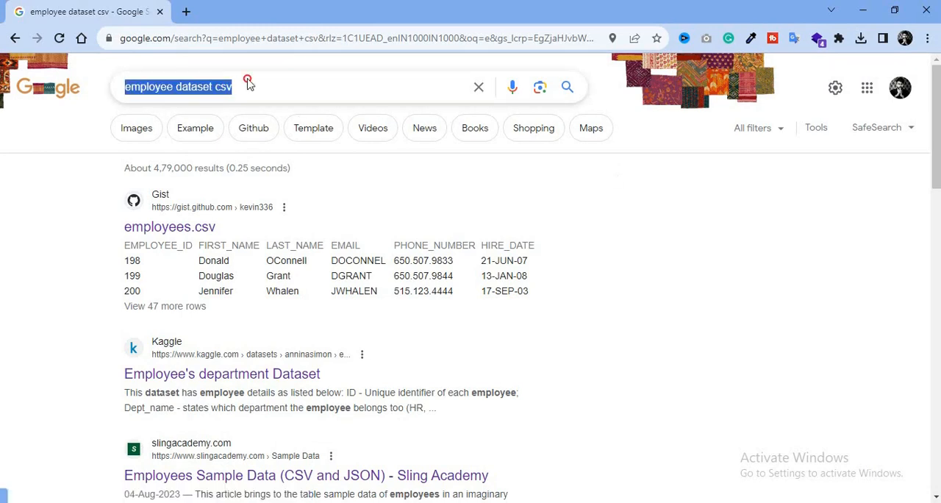
pyautogui.click(267, 82)
pyautogui.click(693, 273)
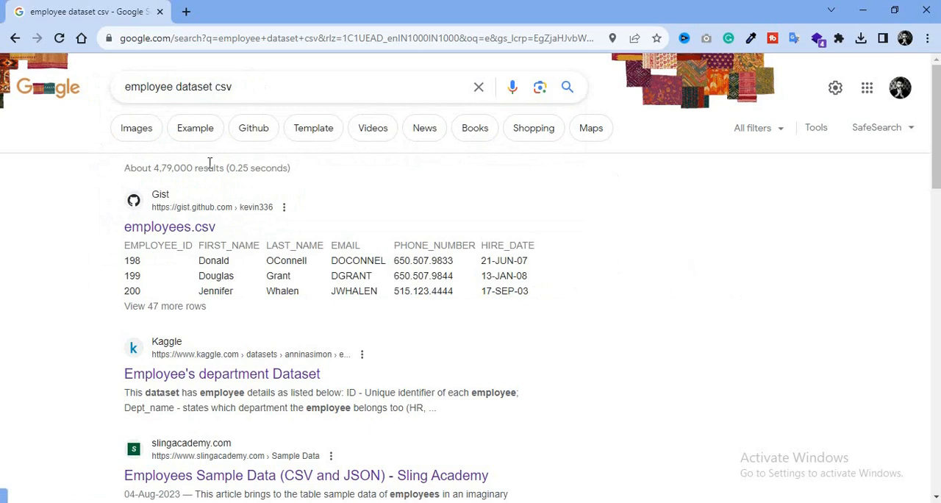
pyautogui.click(189, 229)
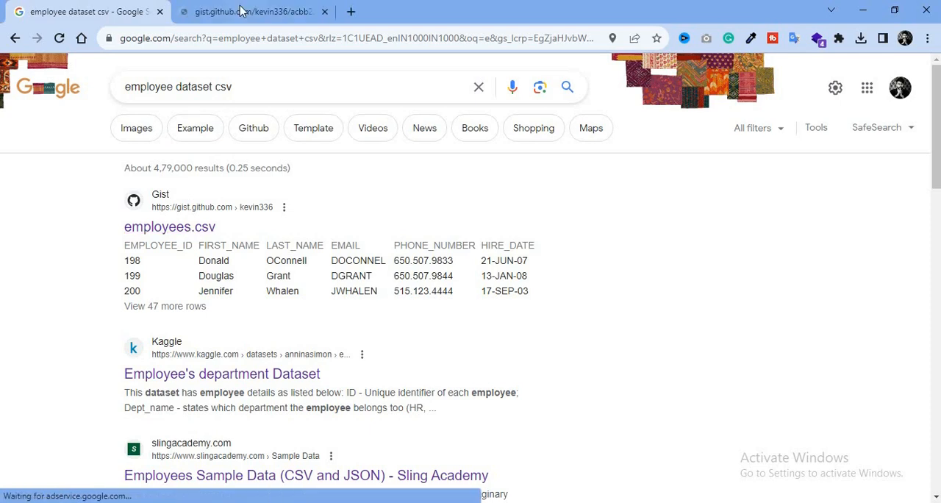
pyautogui.click(240, 8)
pyautogui.scroll(-12, 497, 312)
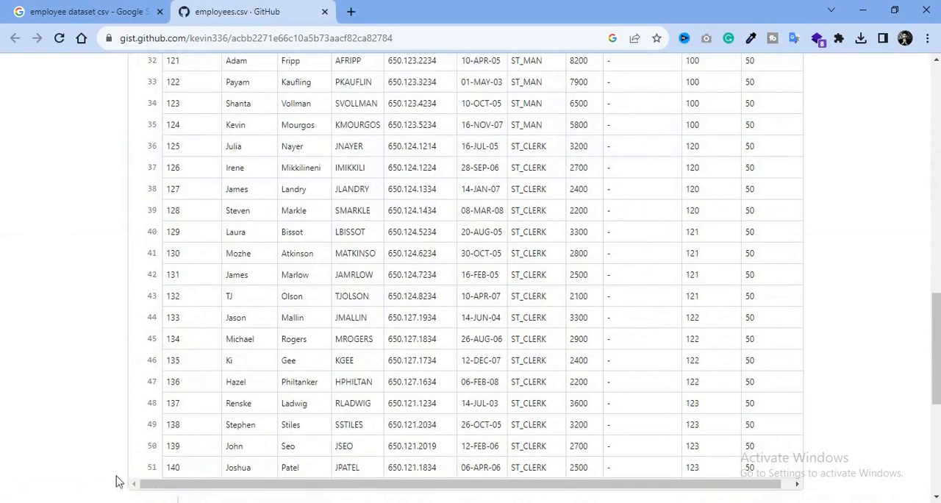
pyautogui.scroll(15, 172, 462)
pyautogui.scroll(-6, 171, 461)
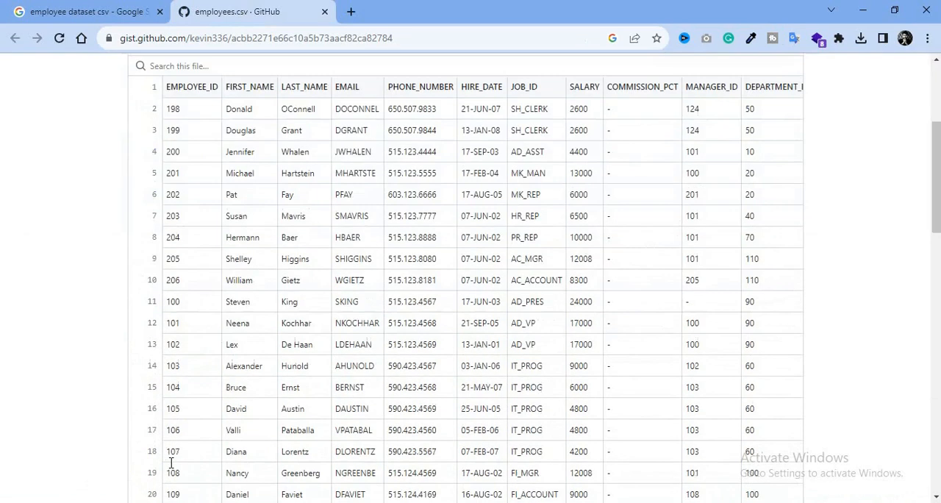
pyautogui.scroll(6, 155, 467)
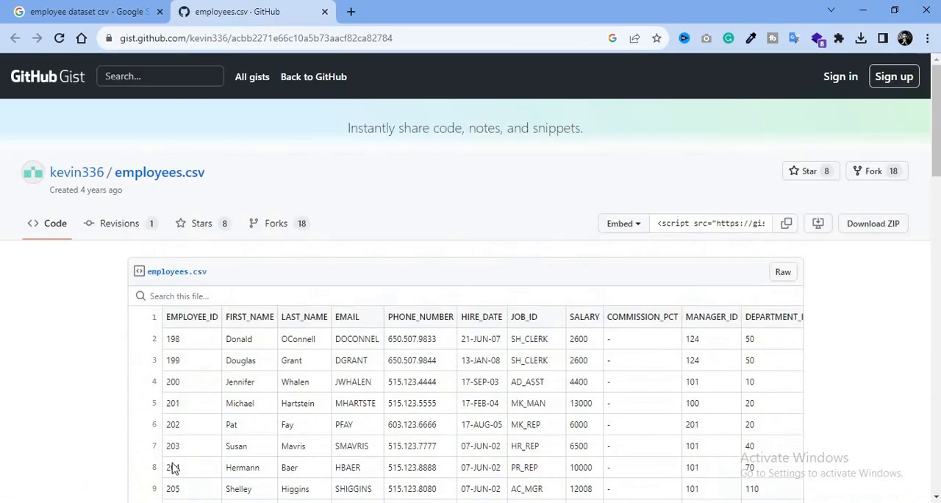
# Download the employees.csv gist as a ZIP archive, saving it to the Desktop under the name employees.
pyautogui.click(865, 231)
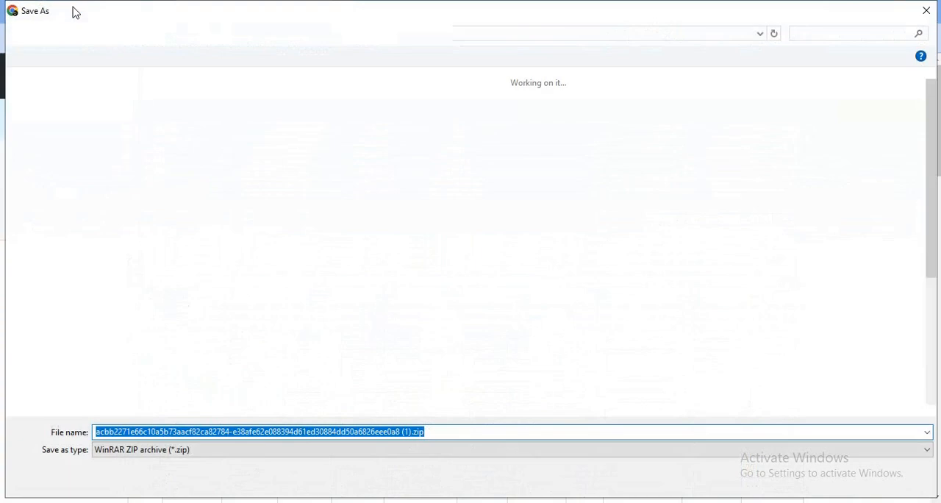
pyautogui.click(74, 147)
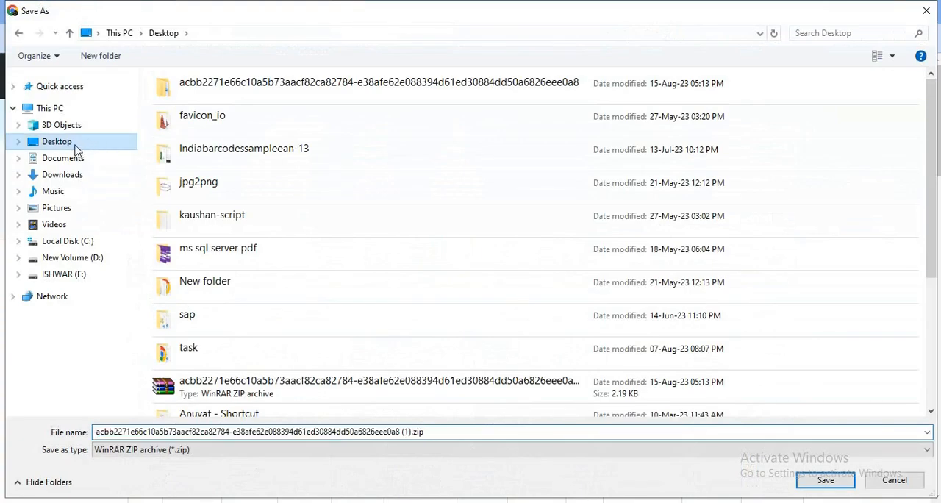
pyautogui.tripleClick(423, 431)
pyautogui.write('exmp')
pyautogui.press('BackSpace')
pyautogui.press('BackSpace')
pyautogui.press('BackSpace')
pyautogui.write('mployees')
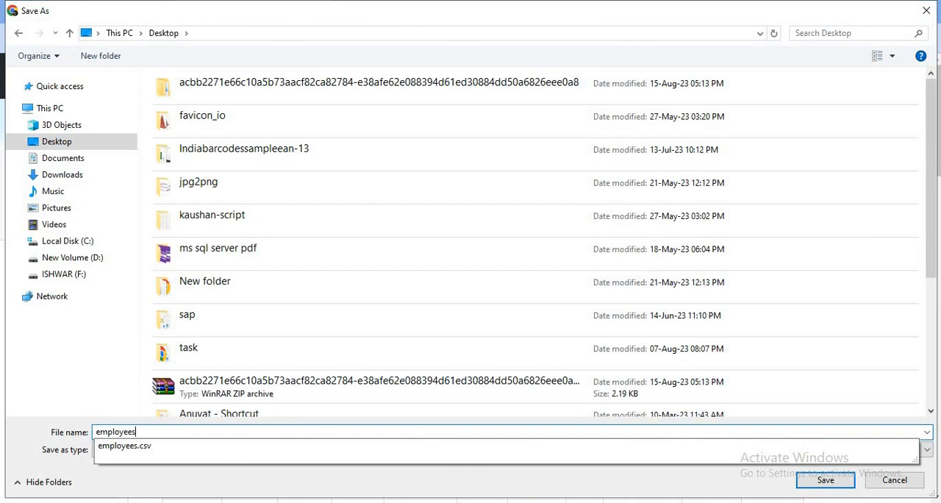
pyautogui.press('Return')
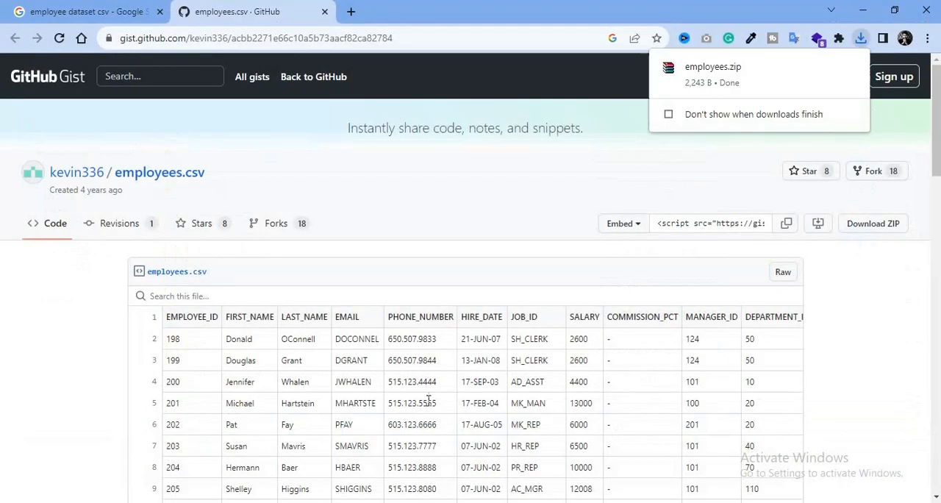
# View Kaggle's Employee's department Dataset page from the search results and return to the results.
pyautogui.click(81, 11)
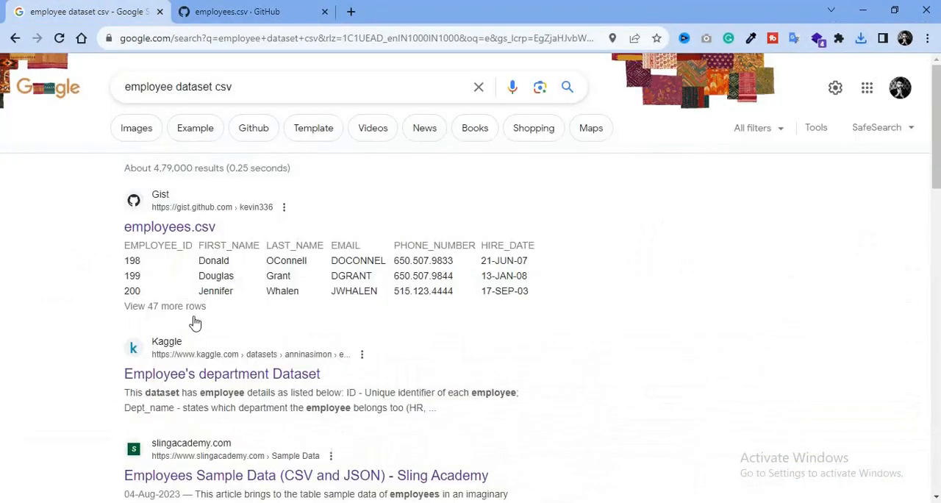
pyautogui.scroll(-3, 91, 382)
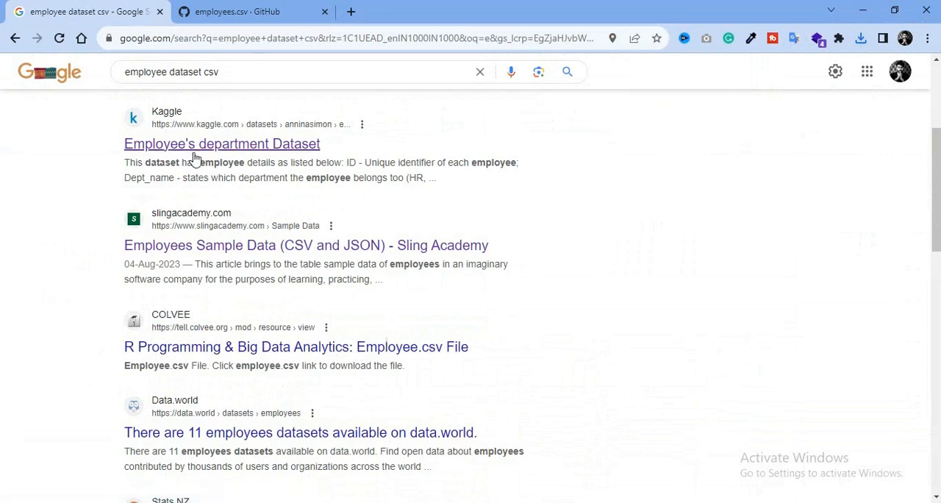
pyautogui.click(200, 149)
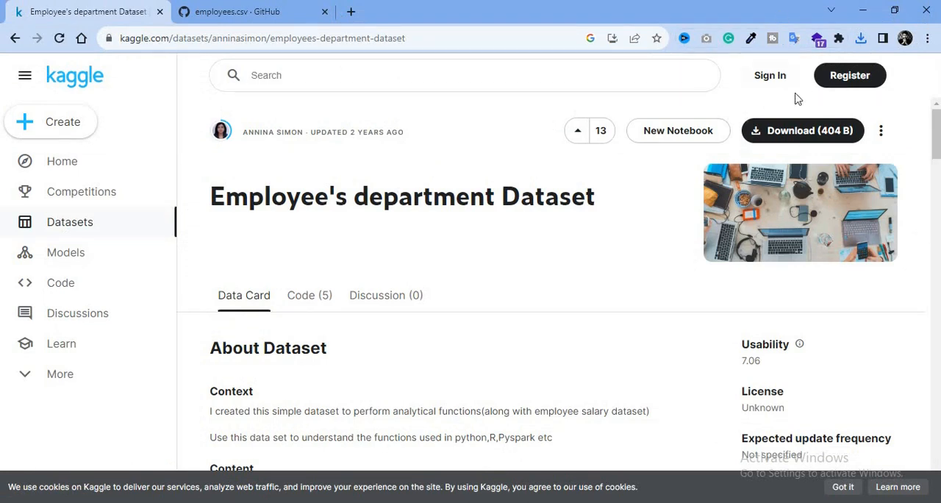
pyautogui.click(16, 38)
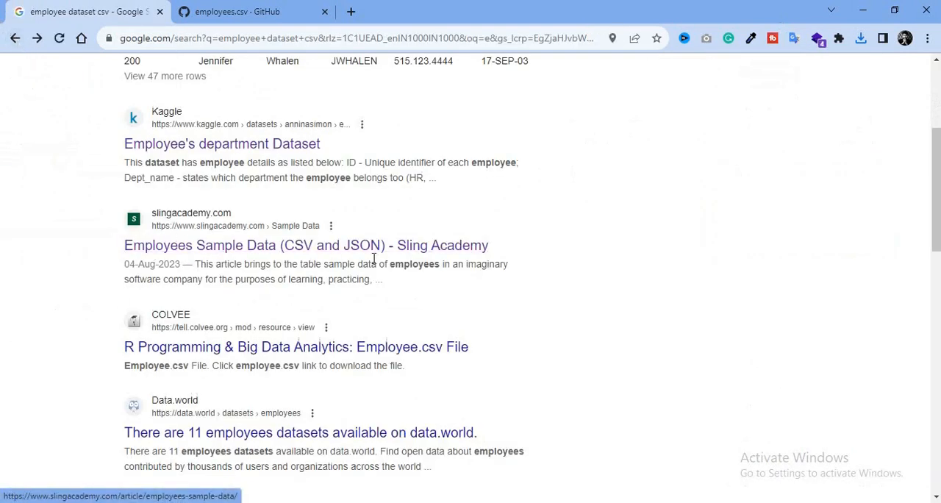
# Open the Sling Academy result Employees Sample Data (CSV and JSON) and go to its employees.csv section.
pyautogui.click(351, 243)
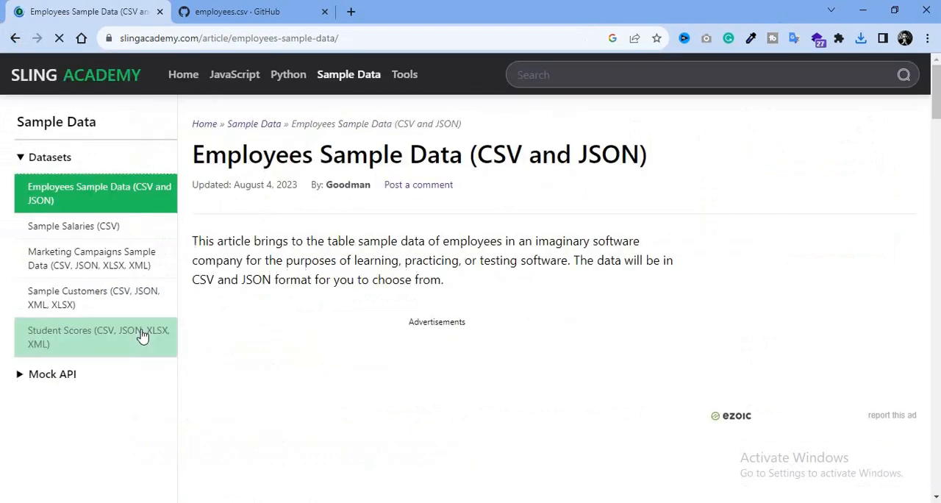
pyautogui.scroll(-10, 418, 275)
pyautogui.scroll(4, 414, 281)
pyautogui.scroll(4, 415, 281)
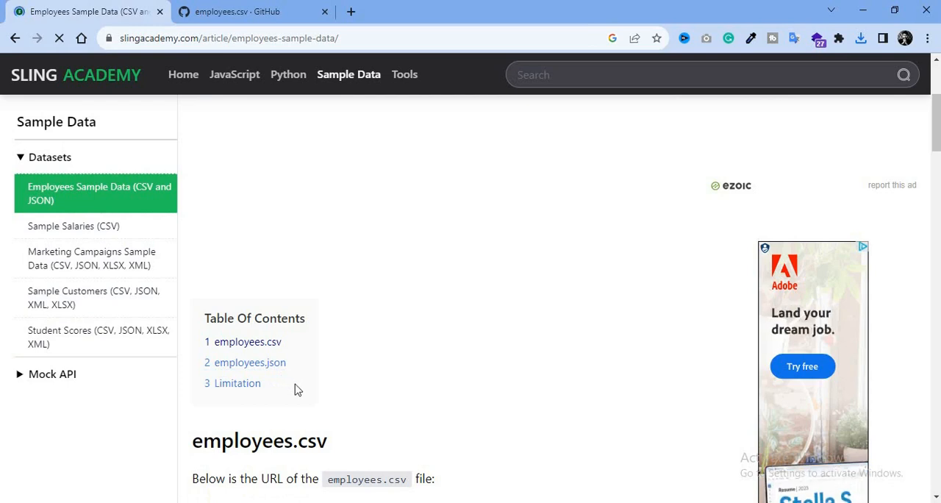
pyautogui.click(247, 348)
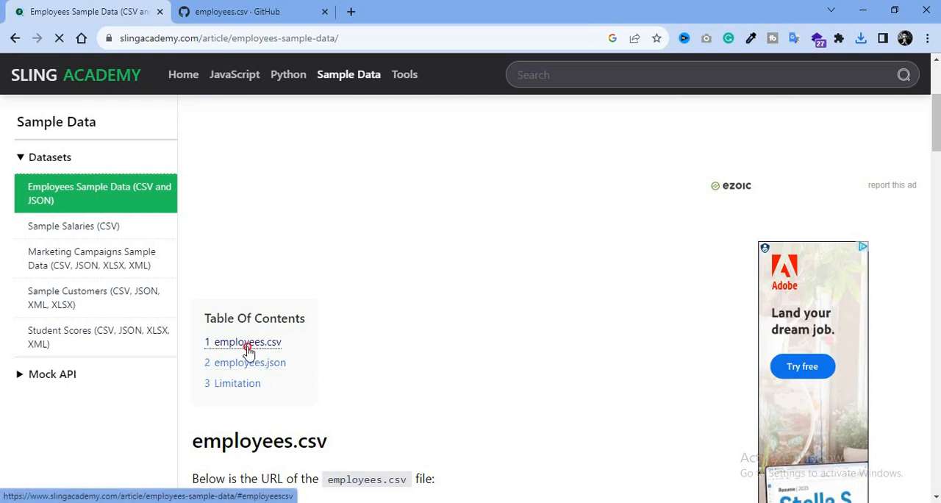
# Download the CSV from the employees.csv URL given on the page, saving it to the Desktop as employees_new.csv.
pyautogui.click(325, 164)
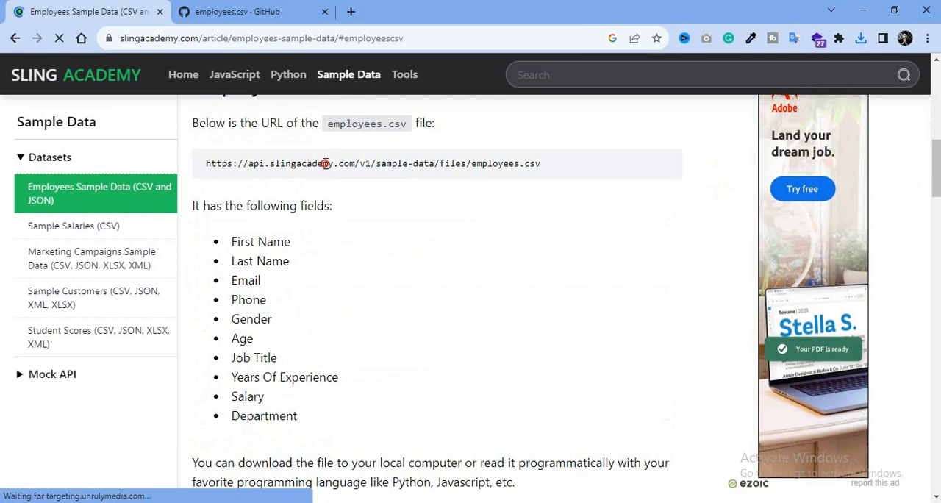
pyautogui.doubleClick(324, 163)
pyautogui.tripleClick(325, 163)
pyautogui.rightClick(326, 166)
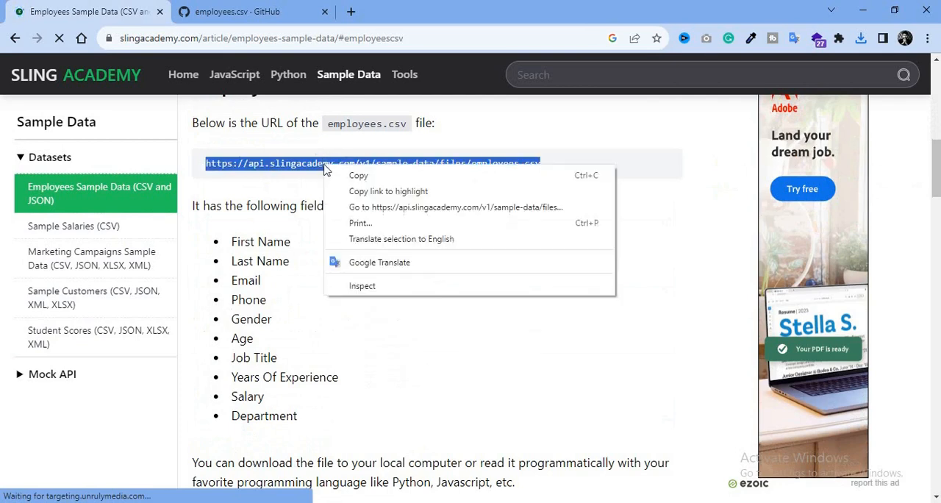
pyautogui.click(417, 207)
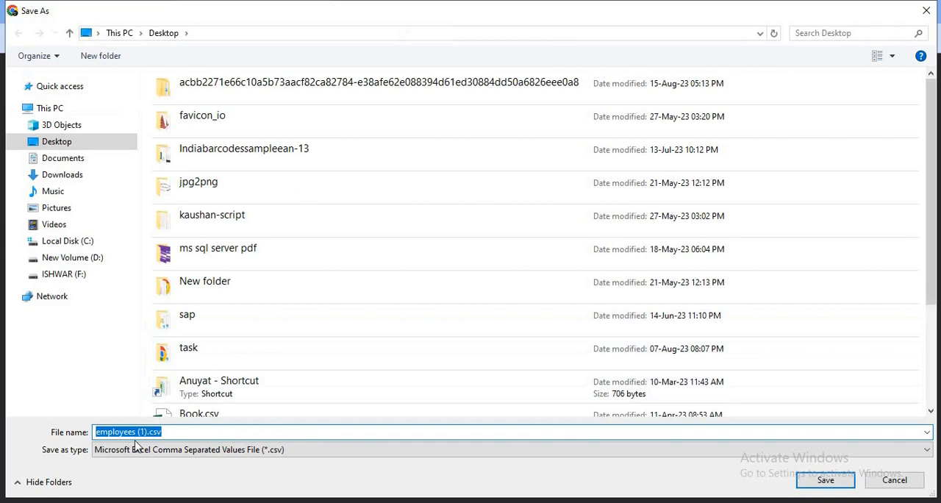
pyautogui.click(136, 431)
pyautogui.press('Delete')
pyautogui.press('Delete')
pyautogui.press('Delete')
pyautogui.press('Delete')
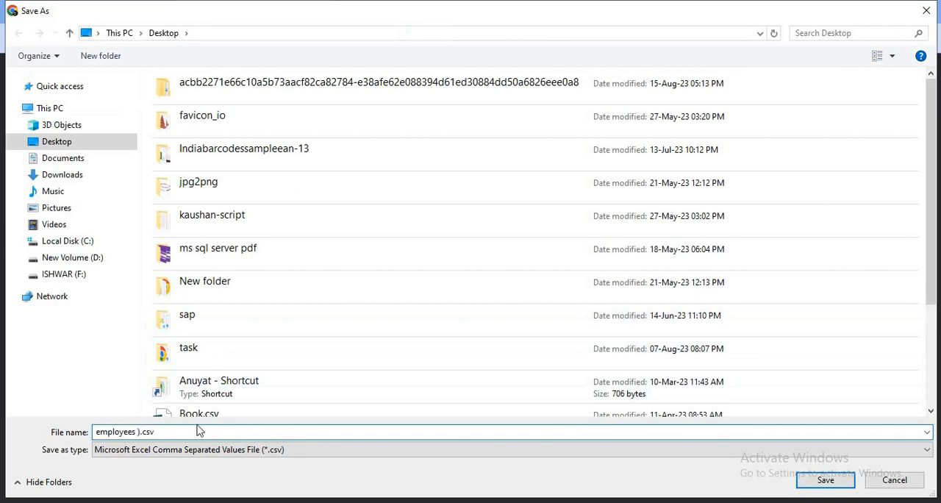
pyautogui.write('_new')
pyautogui.press('Return')
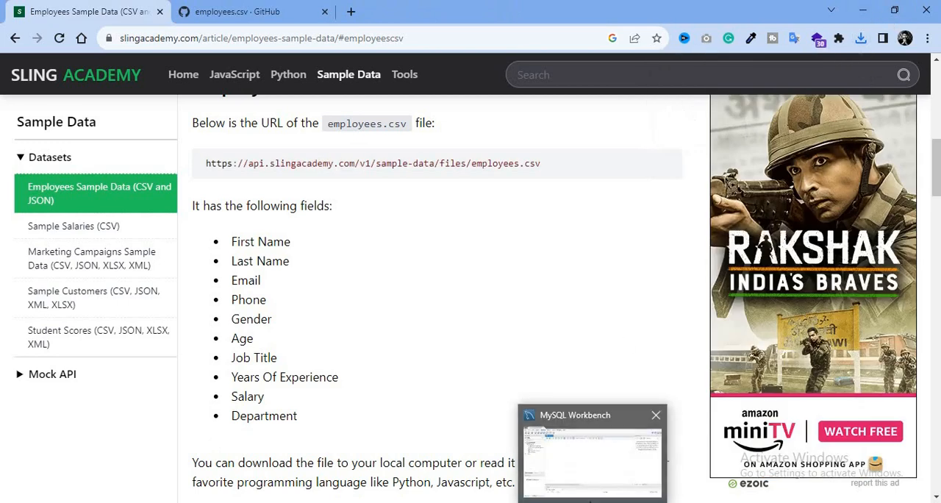
# Switch to MySQL Workbench and look at the actions available for the companydb schema, including Table Data Import Wizard.
pyautogui.click(592, 501)
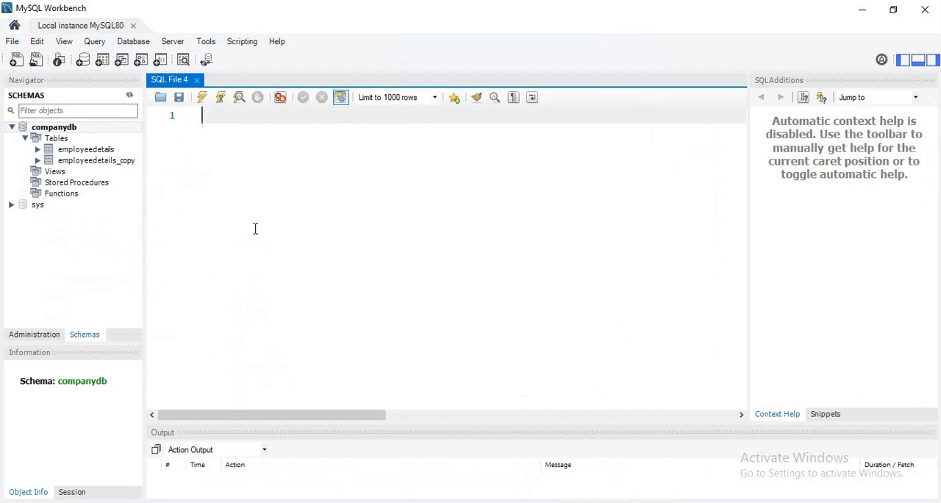
pyautogui.click(85, 275)
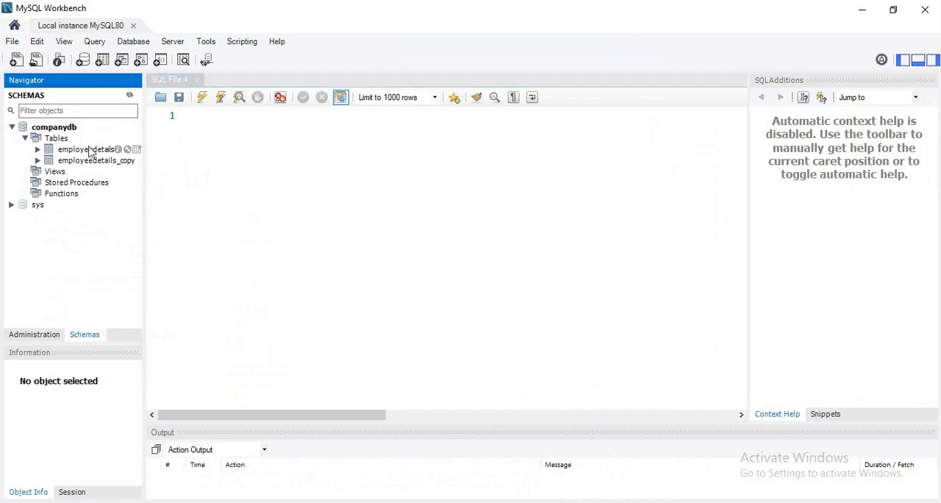
pyautogui.click(55, 131)
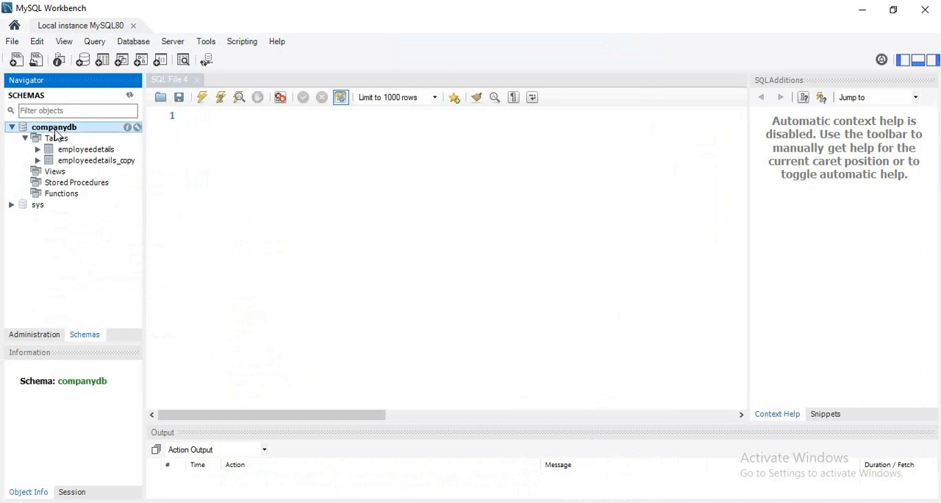
pyautogui.rightClick(56, 134)
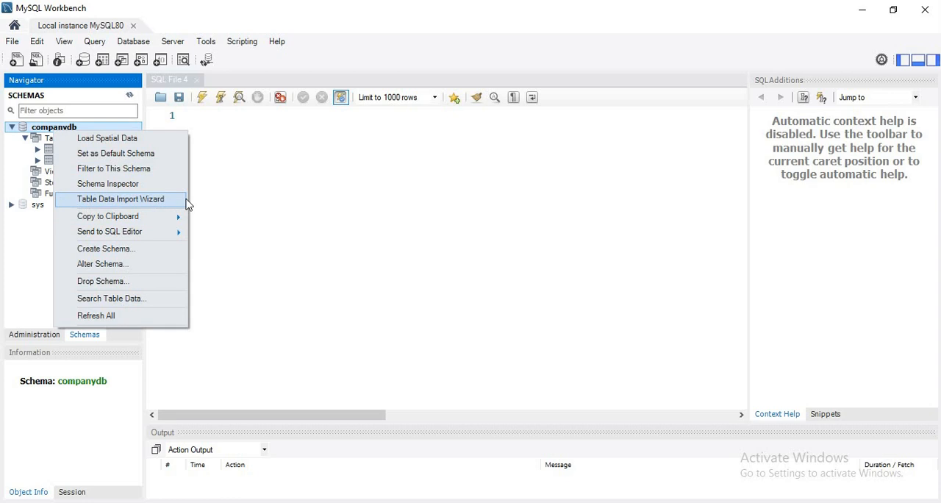
pyautogui.click(588, 194)
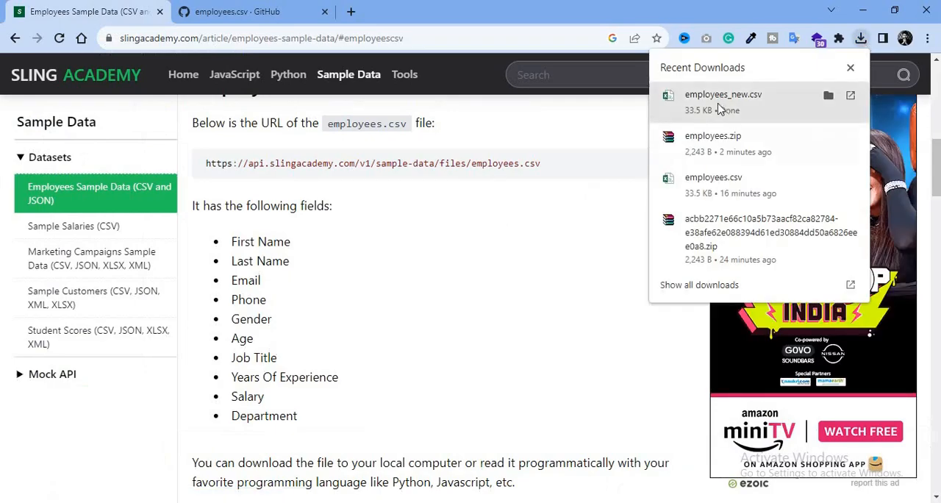
# Open the downloaded employees_new.csv in Excel and fit the First Name, Last Name, Email, Phone, Job Title and Years Of Experience columns to their contents.
pyautogui.click(727, 94)
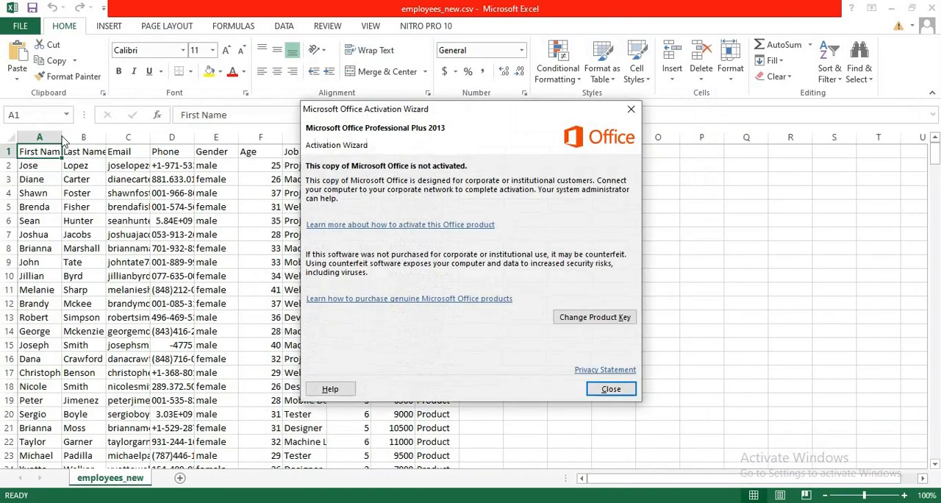
pyautogui.click(623, 388)
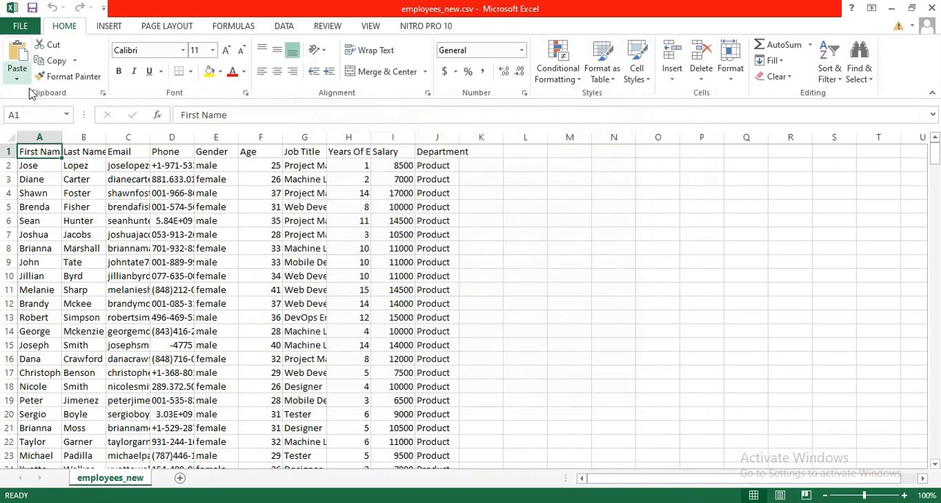
pyautogui.doubleClick(62, 137)
pyautogui.click(60, 137)
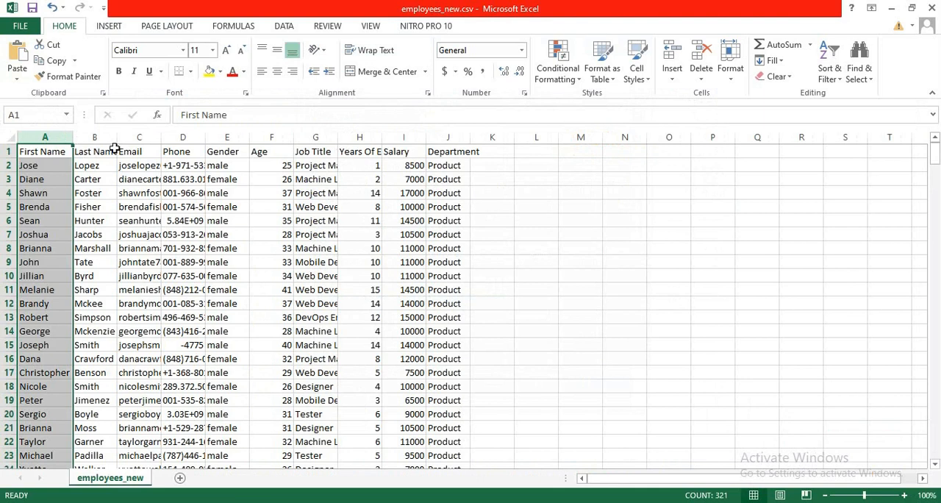
pyautogui.doubleClick(117, 138)
pyautogui.doubleClick(177, 138)
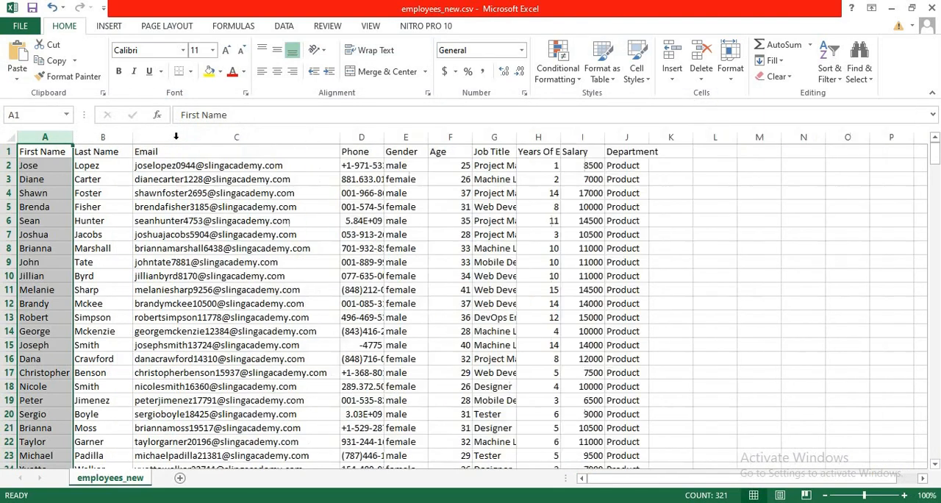
pyautogui.doubleClick(383, 139)
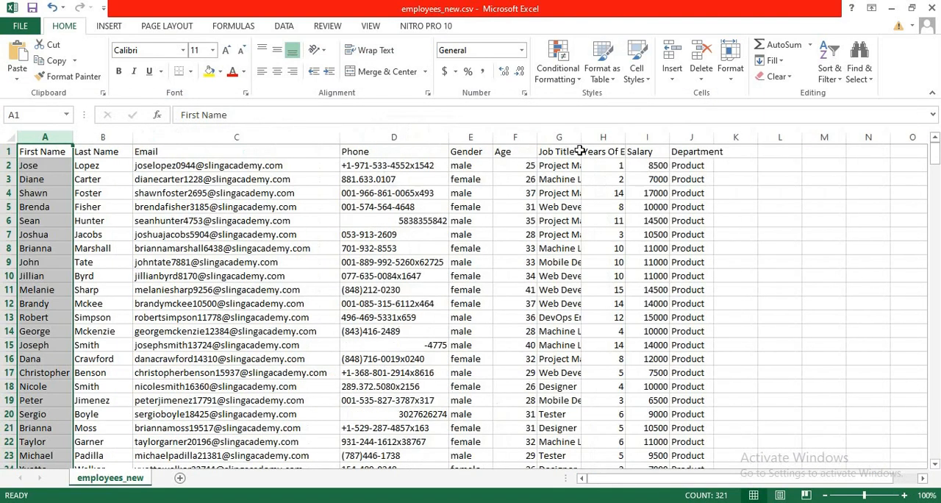
pyautogui.doubleClick(622, 139)
pyautogui.click(566, 151)
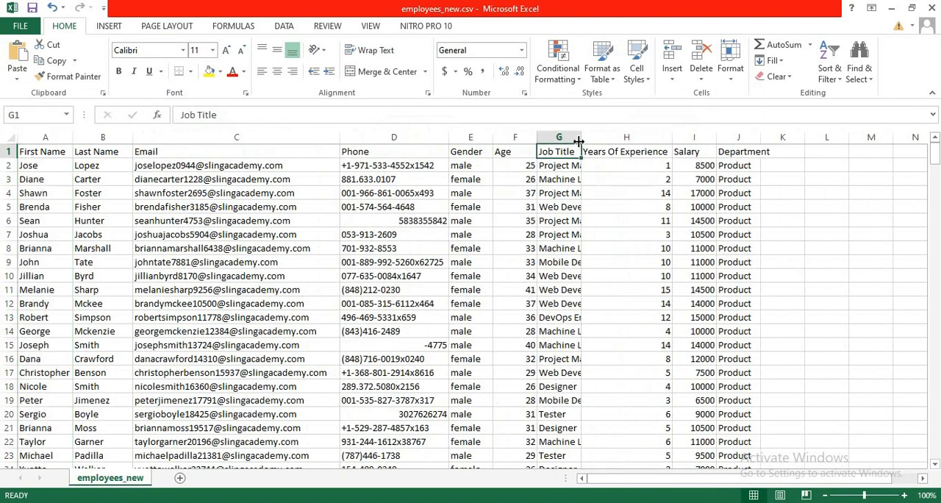
pyautogui.doubleClick(581, 138)
pyautogui.click(829, 193)
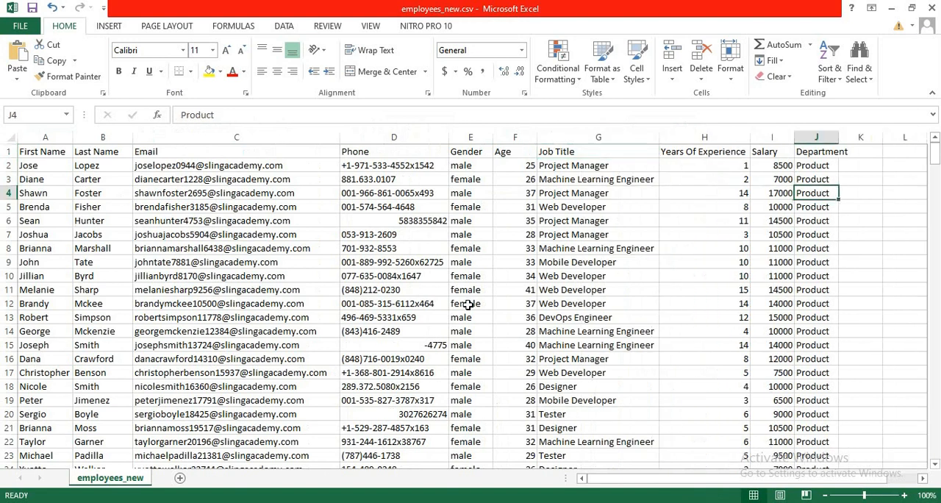
# Review the employee rows and the column headings from First Name through Years Of Experience, Salary and Department.
pyautogui.scroll(-10, 36, 303)
pyautogui.scroll(10, 81, 304)
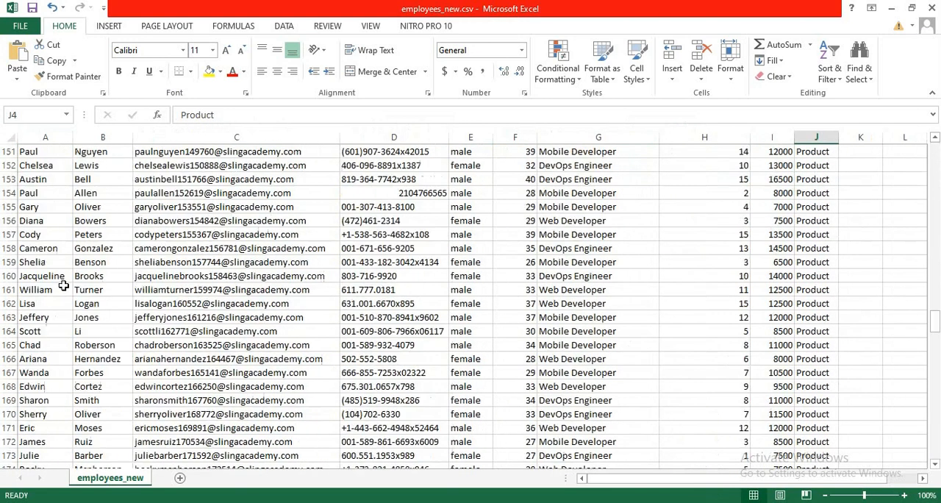
pyautogui.click(42, 150)
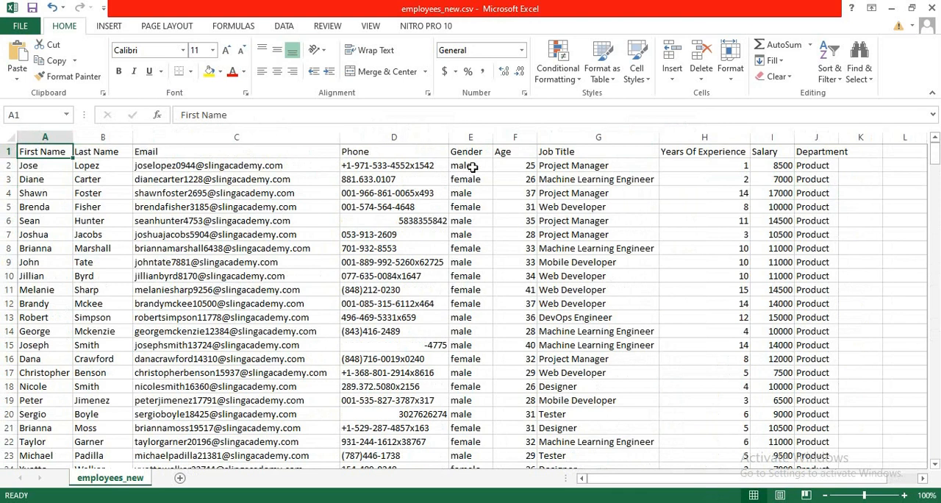
pyautogui.click(703, 150)
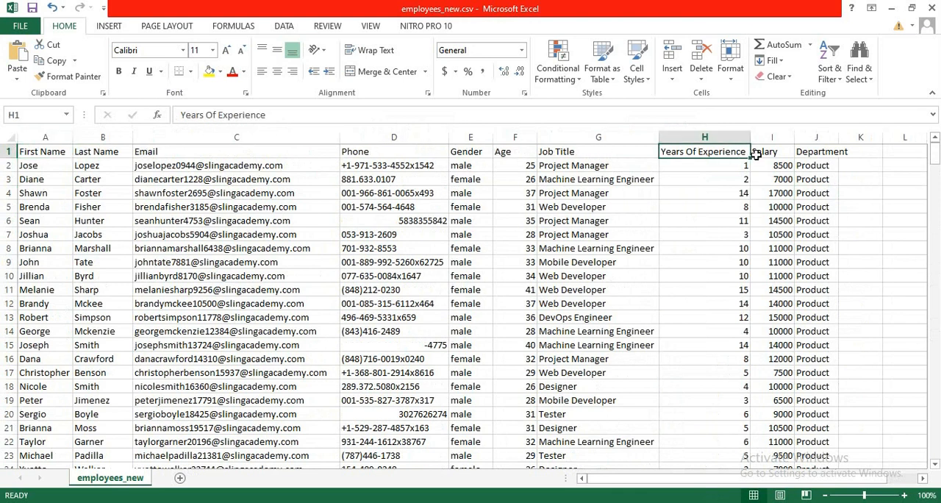
pyautogui.click(785, 156)
pyautogui.click(821, 156)
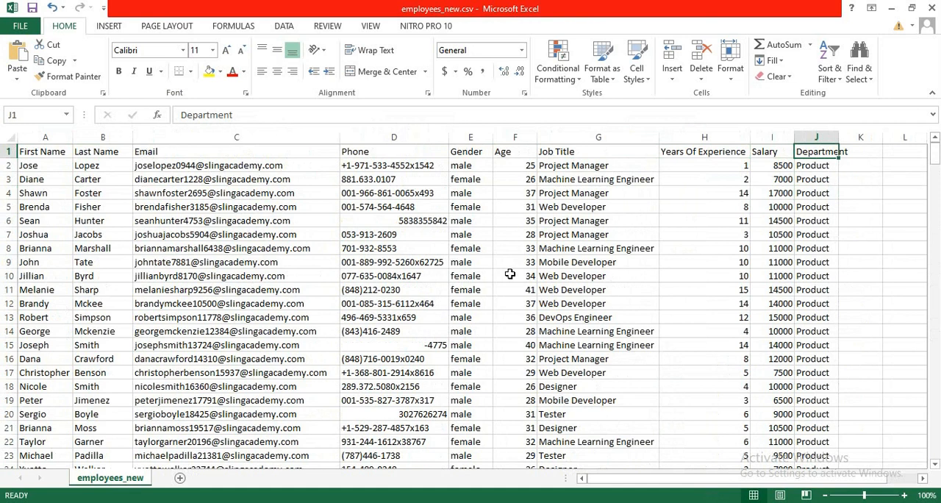
pyautogui.scroll(-20, 510, 274)
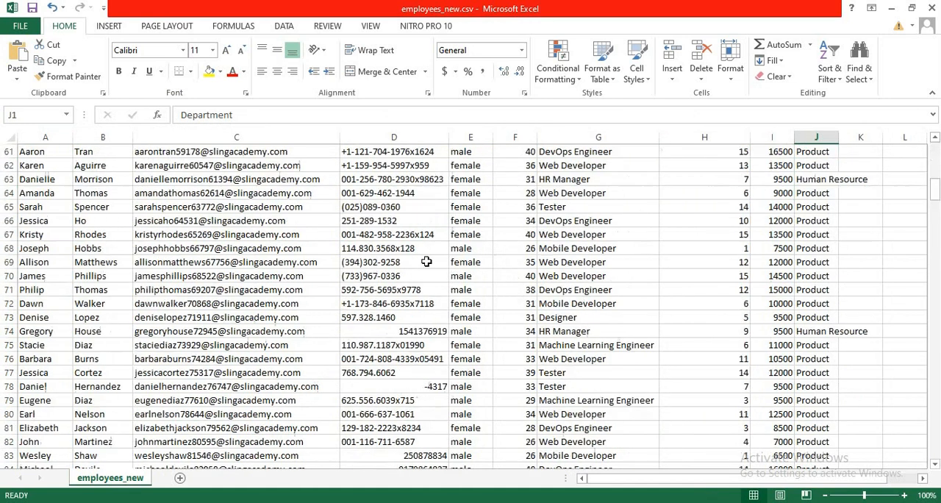
pyautogui.scroll(20, 417, 272)
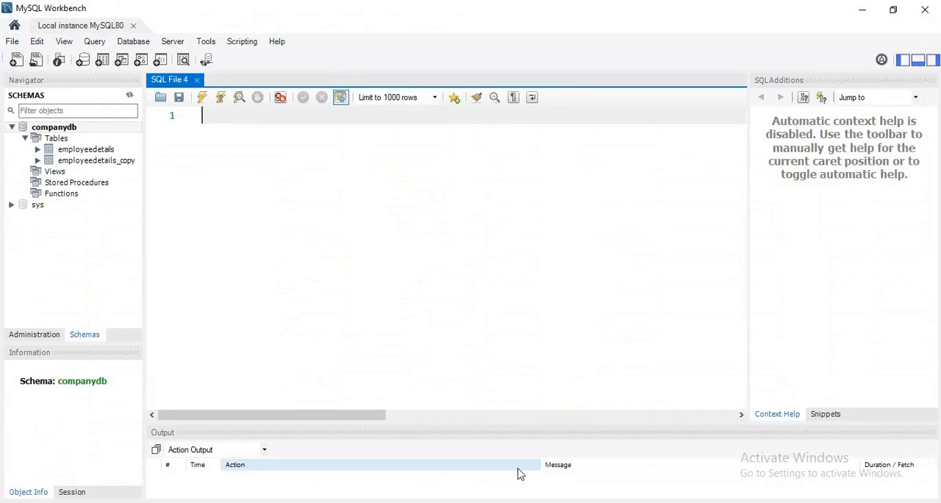
# Switch to MySQL Workbench, start the Table Data Import Wizard for the companydb schema and select employees_new.csv from the Desktop as the source file.
pyautogui.click(48, 130)
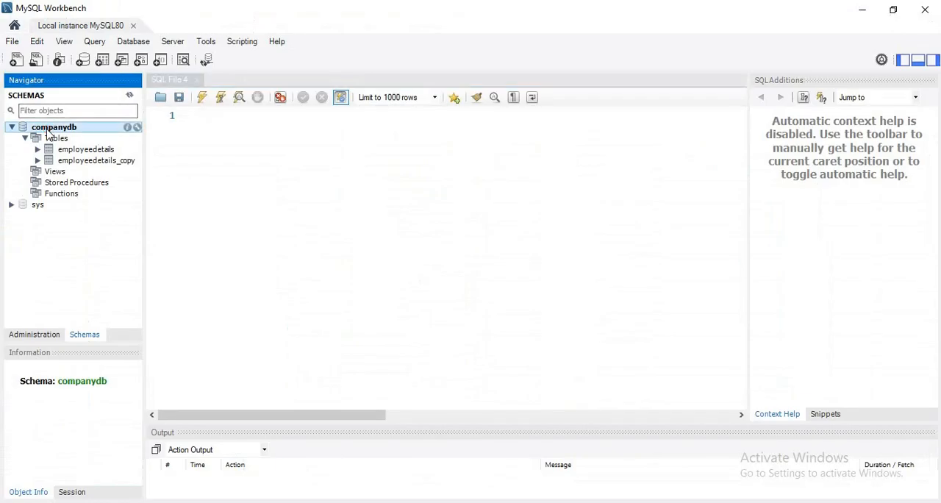
pyautogui.rightClick(48, 131)
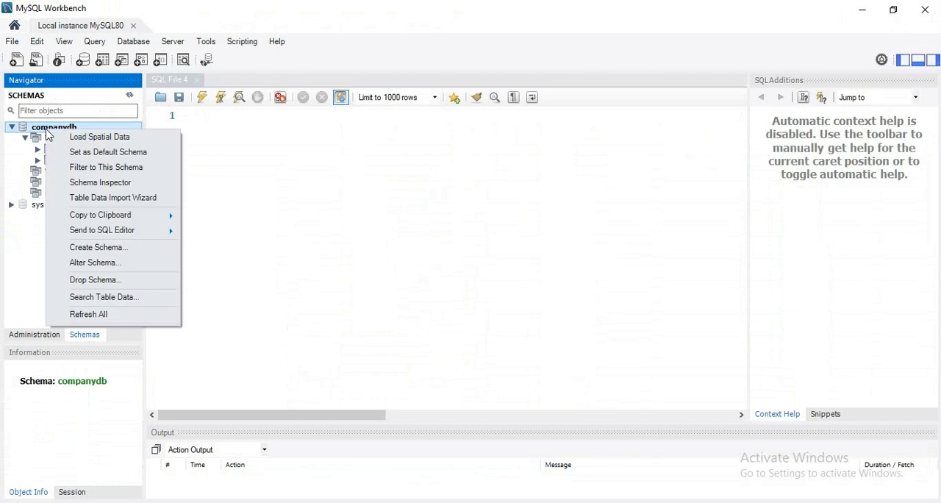
pyautogui.click(160, 202)
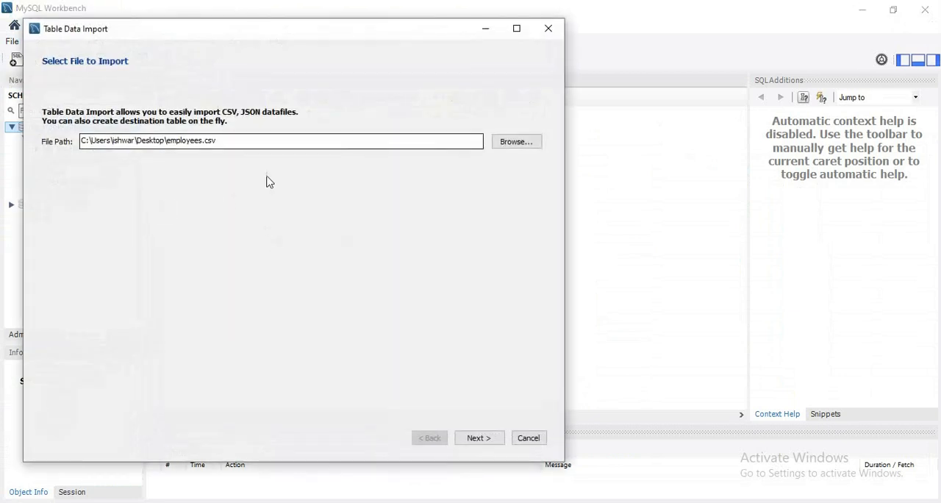
pyautogui.click(505, 142)
pyautogui.click(103, 153)
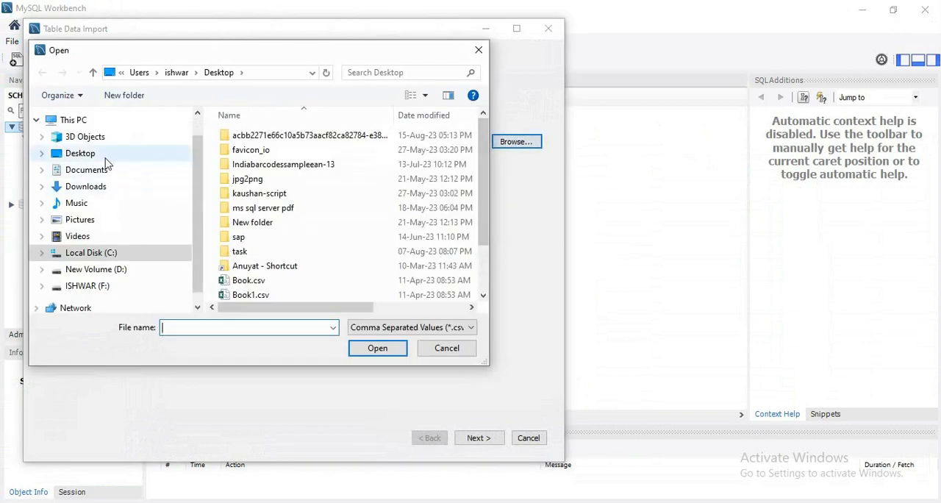
pyautogui.moveTo(485, 143); pyautogui.dragTo(480, 244)
pyautogui.click(296, 261)
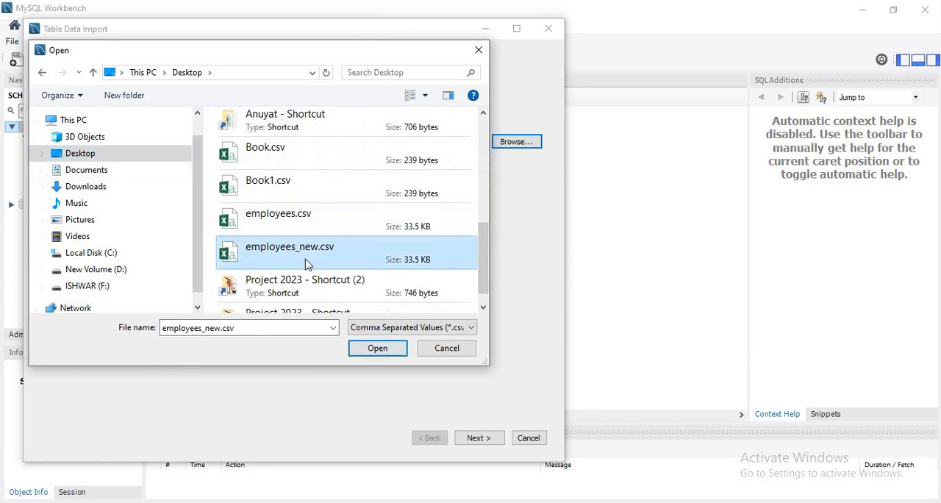
pyautogui.click(380, 349)
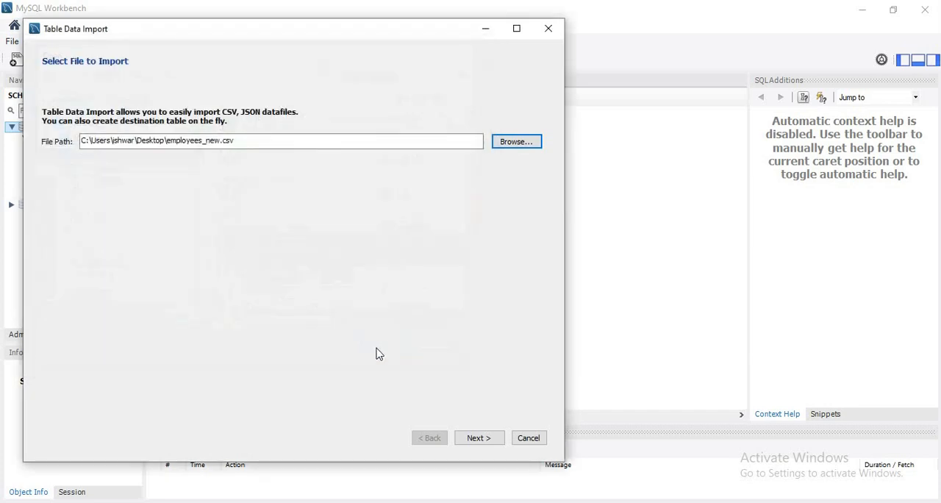
pyautogui.click(476, 438)
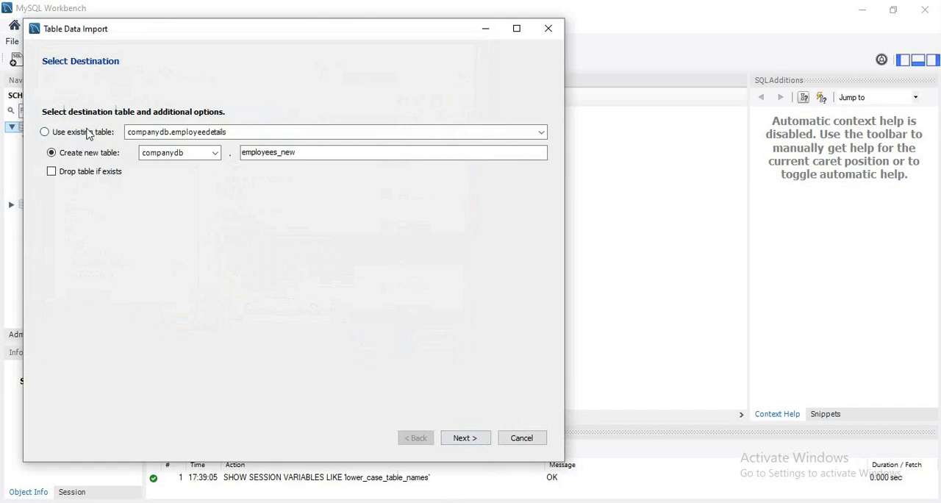
# Set the import destination to a new companydb table named employees_details_new, trying the Drop table if exists option before continuing.
pyautogui.click(342, 135)
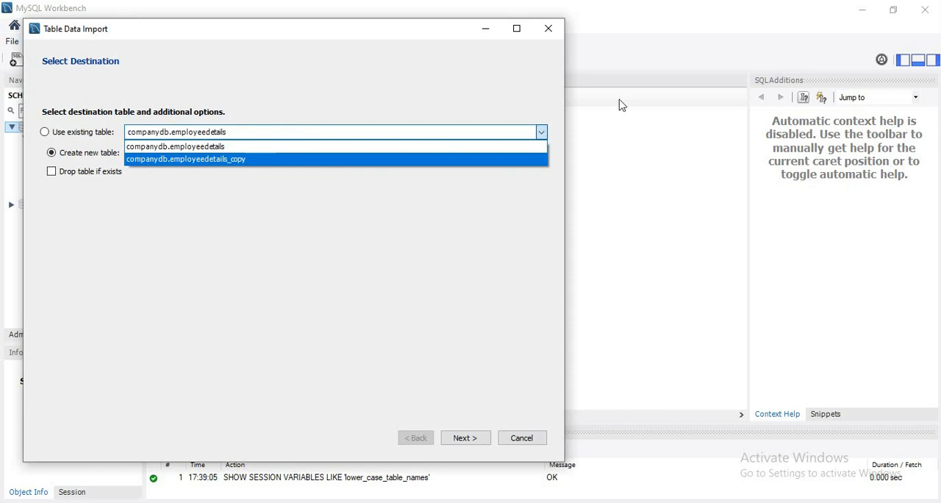
pyautogui.click(479, 171)
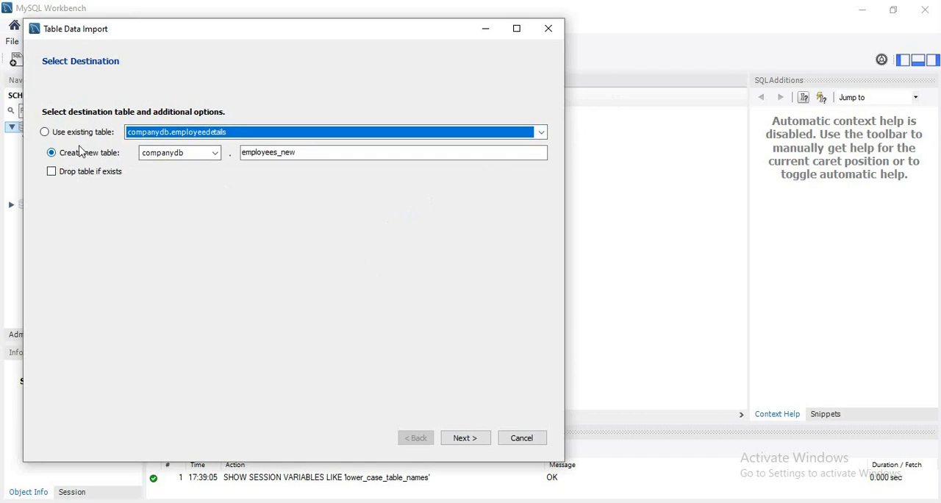
pyautogui.click(206, 152)
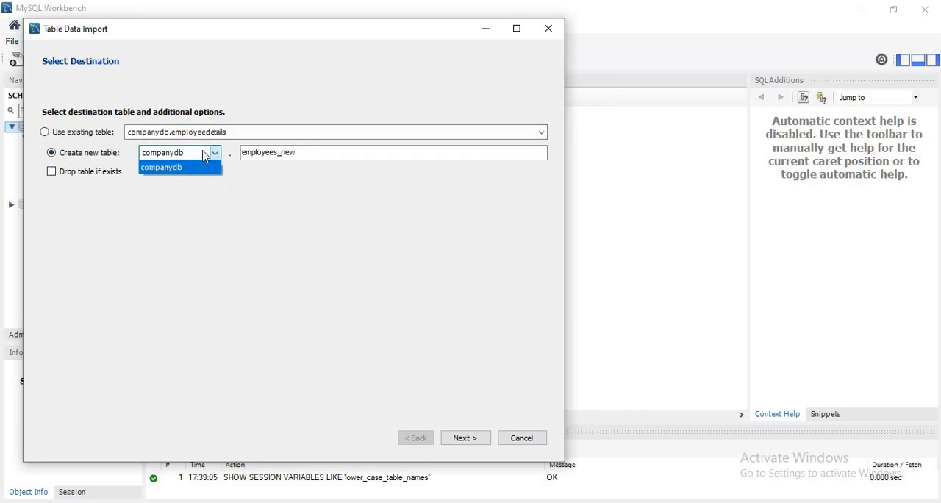
pyautogui.click(173, 167)
pyautogui.click(330, 153)
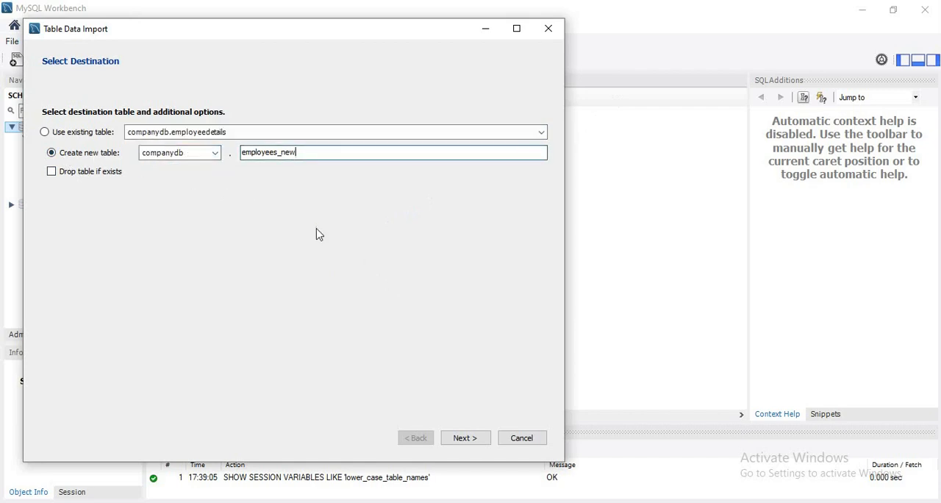
pyautogui.click(275, 153)
pyautogui.write('_detiails_')
pyautogui.click(52, 172)
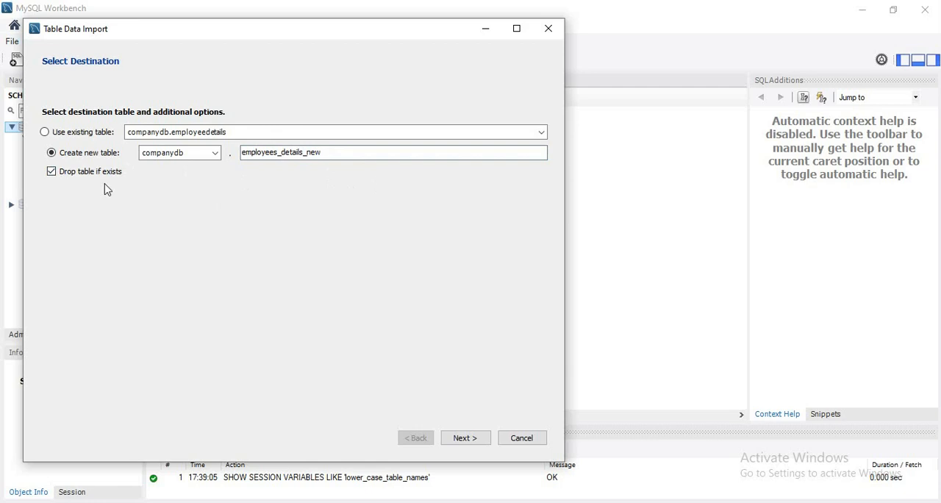
pyautogui.click(79, 174)
pyautogui.click(475, 438)
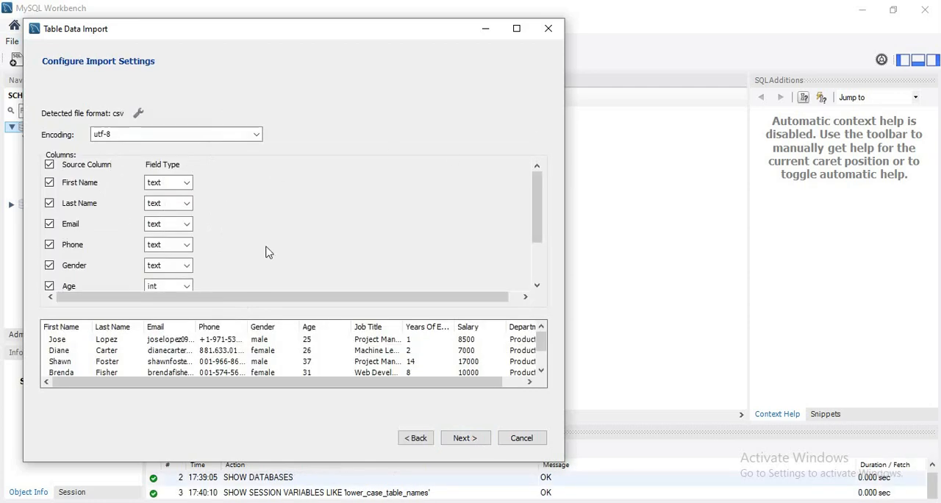
# Choose utf-8 as the import encoding and sort the data preview by the Email column.
pyautogui.click(138, 134)
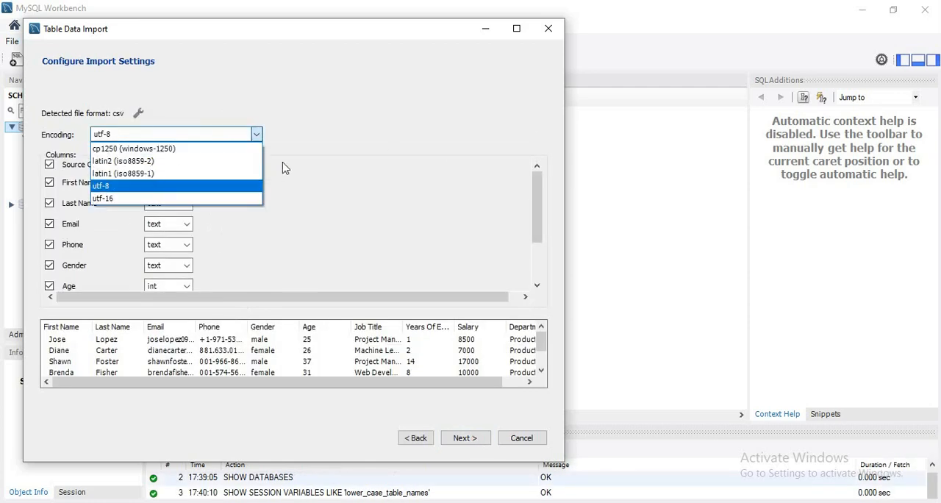
pyautogui.click(250, 189)
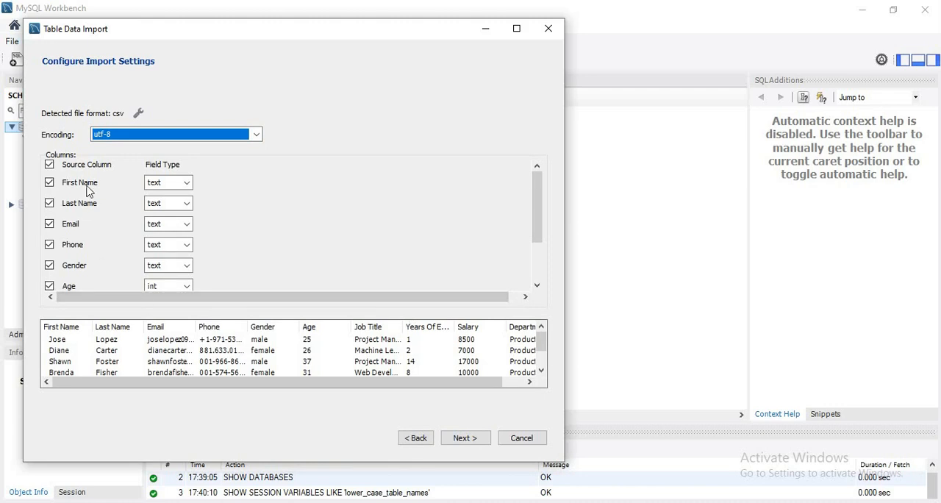
pyautogui.moveTo(52, 156); pyautogui.dragTo(76, 154)
pyautogui.click(62, 329)
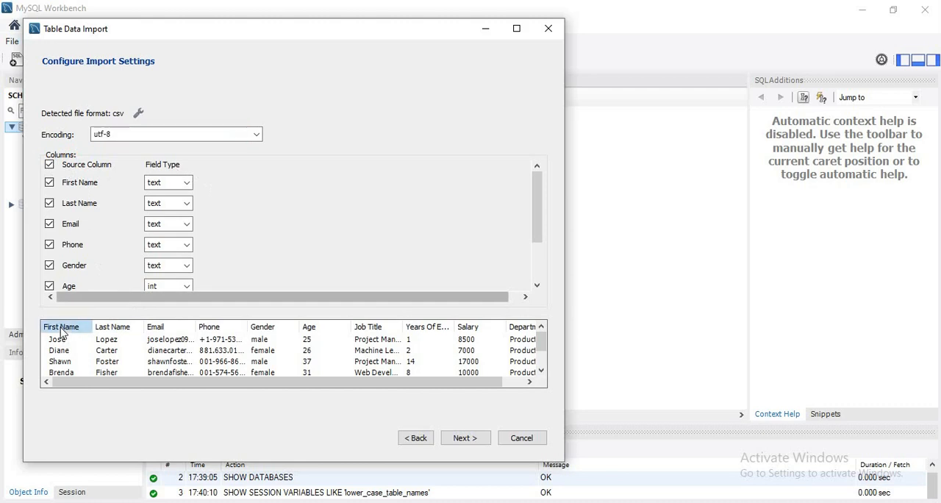
pyautogui.click(121, 328)
pyautogui.click(158, 327)
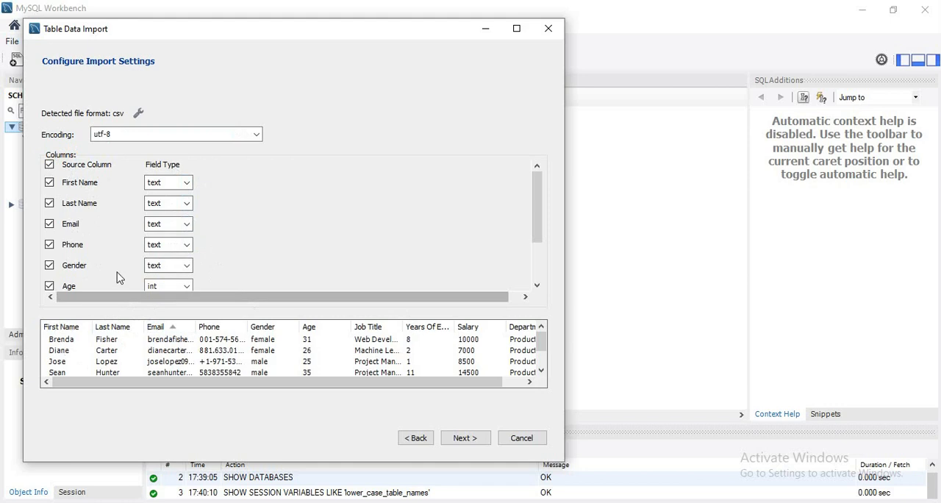
# Check the field types of the remaining columns, keep Age as int, and accept the import settings.
pyautogui.scroll(-2, 104, 285)
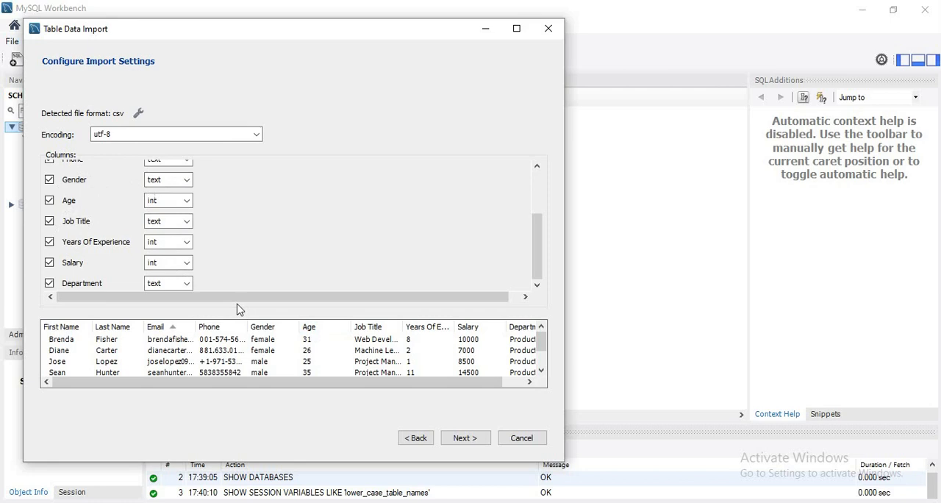
pyautogui.click(187, 201)
pyautogui.click(188, 203)
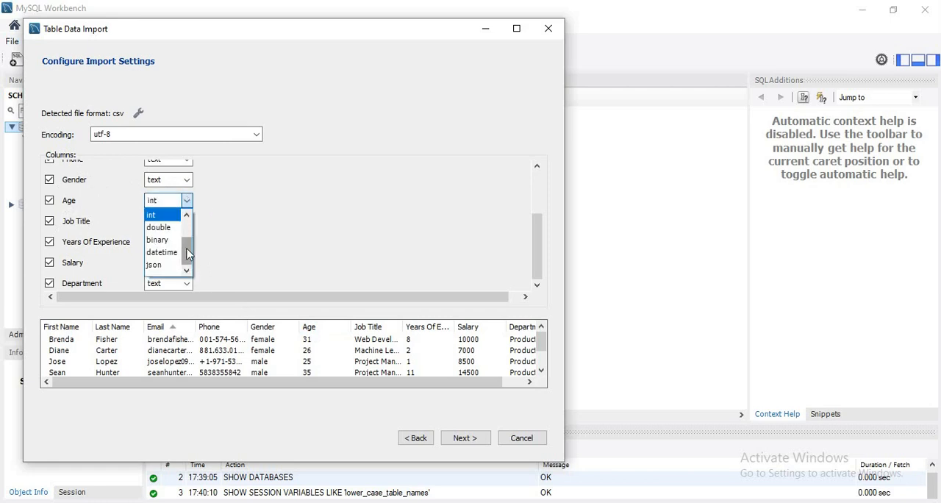
pyautogui.click(187, 202)
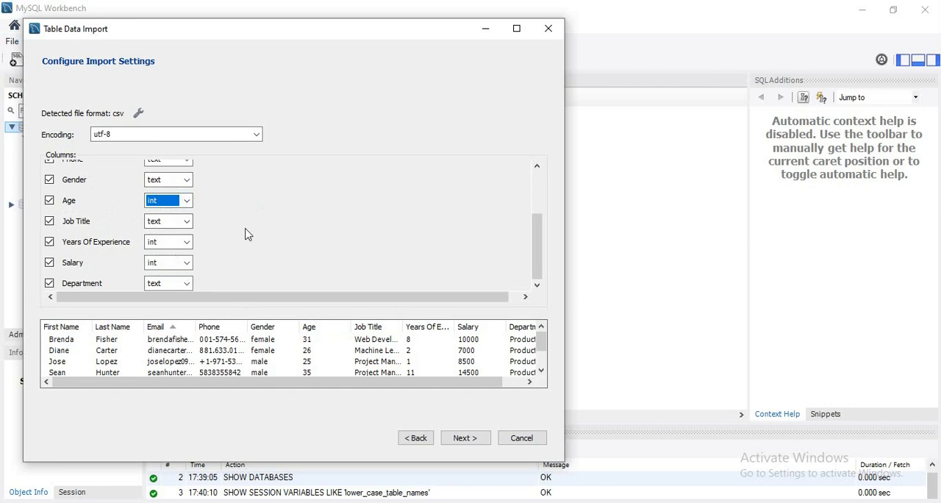
pyautogui.moveTo(219, 383); pyautogui.dragTo(214, 401)
pyautogui.click(472, 441)
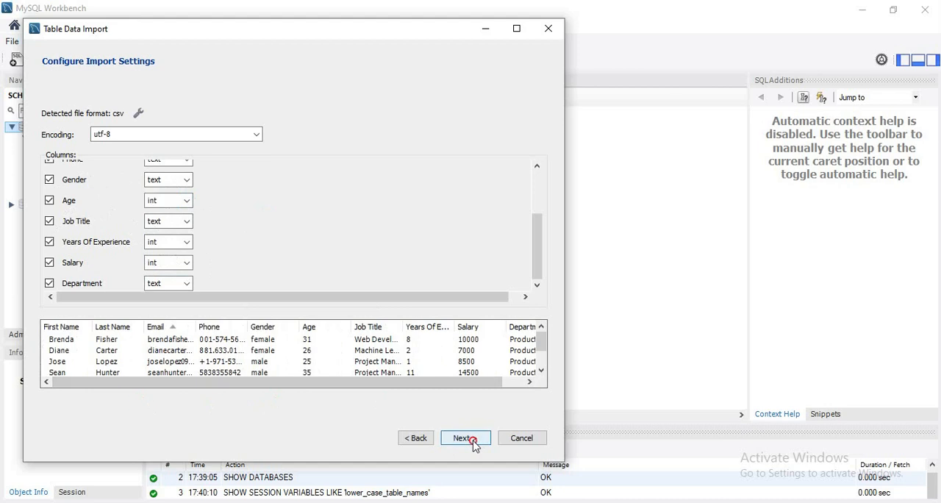
# Return to the import settings and try excluding the Age and Job Title columns before including both again.
pyautogui.click(449, 438)
pyautogui.click(50, 202)
pyautogui.click(50, 222)
pyautogui.click(49, 222)
pyautogui.click(49, 201)
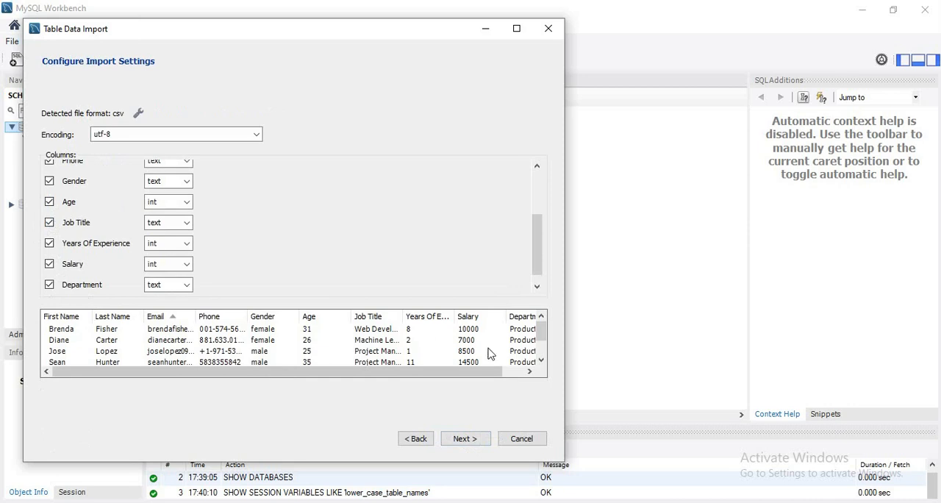
# Run the employees_new.csv import through to completion and refresh the object list of the companydb schema.
pyautogui.click(469, 441)
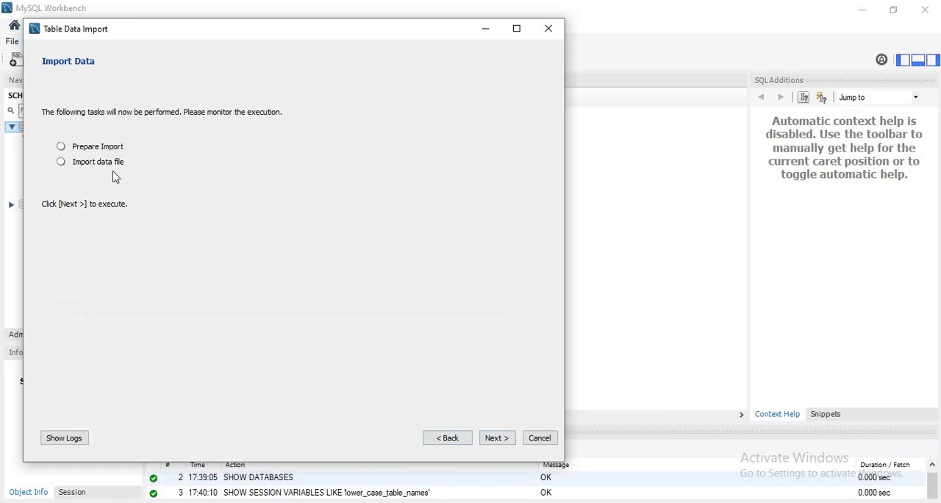
pyautogui.click(494, 437)
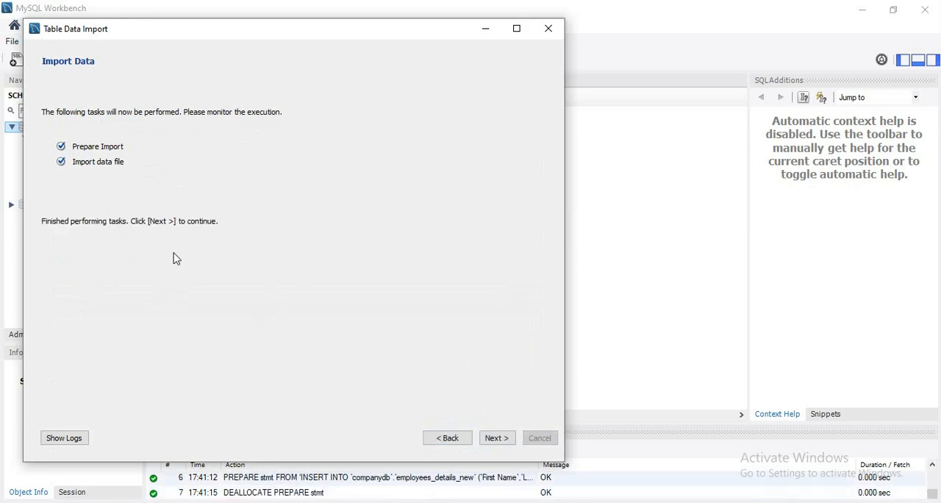
pyautogui.click(497, 438)
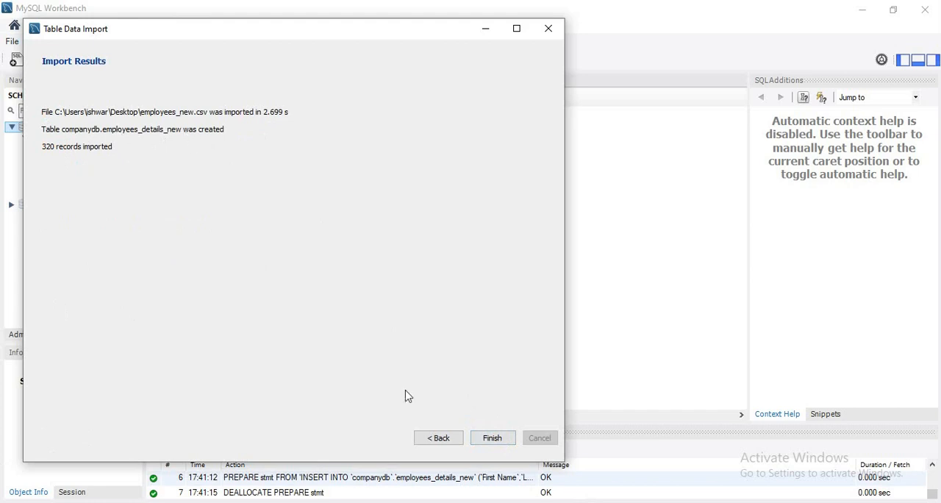
pyautogui.click(496, 440)
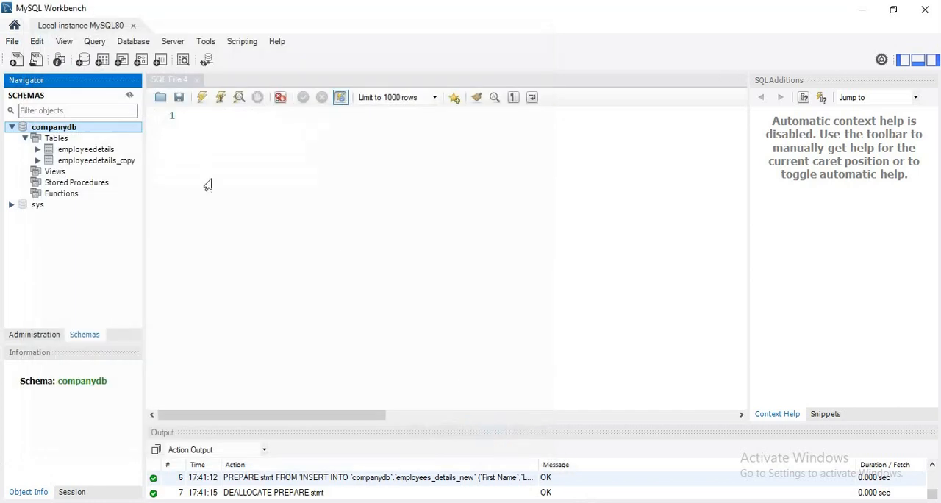
pyautogui.rightClick(75, 128)
pyautogui.click(129, 96)
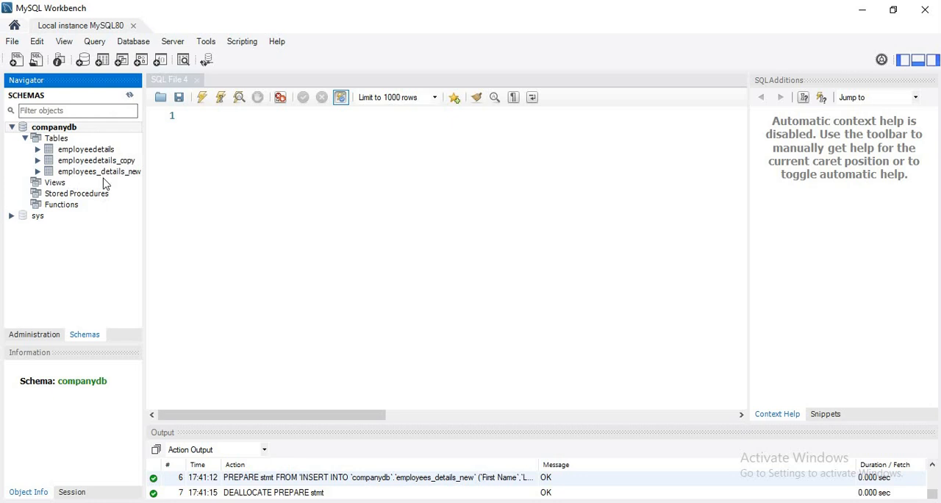
# Write and execute the query SELECT * FROM employees_details_new; in the SQL editor.
pyautogui.click(275, 149)
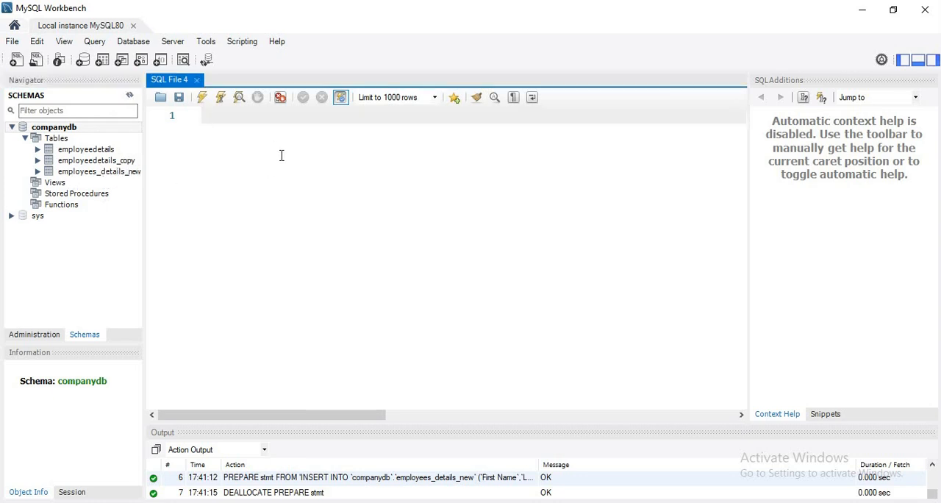
pyautogui.write('SELECT * FROM')
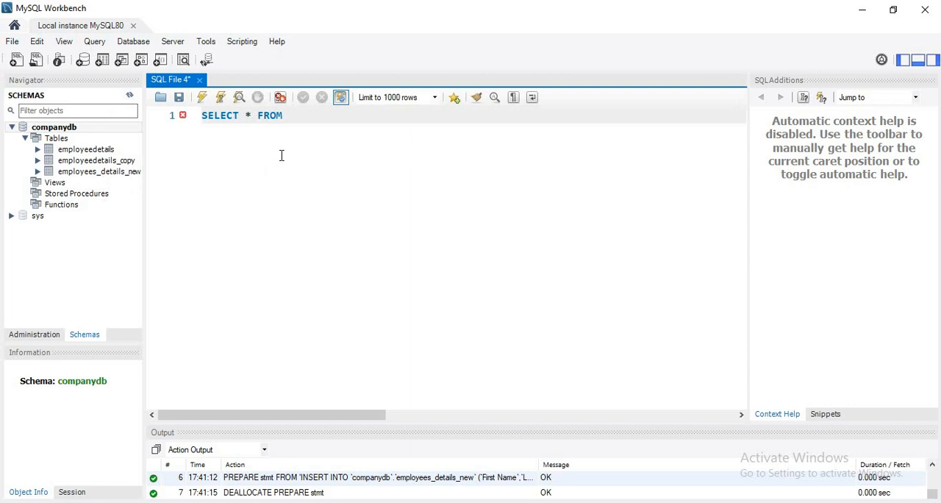
pyautogui.moveTo(103, 172); pyautogui.dragTo(311, 136)
pyautogui.click(440, 130)
pyautogui.write(';')
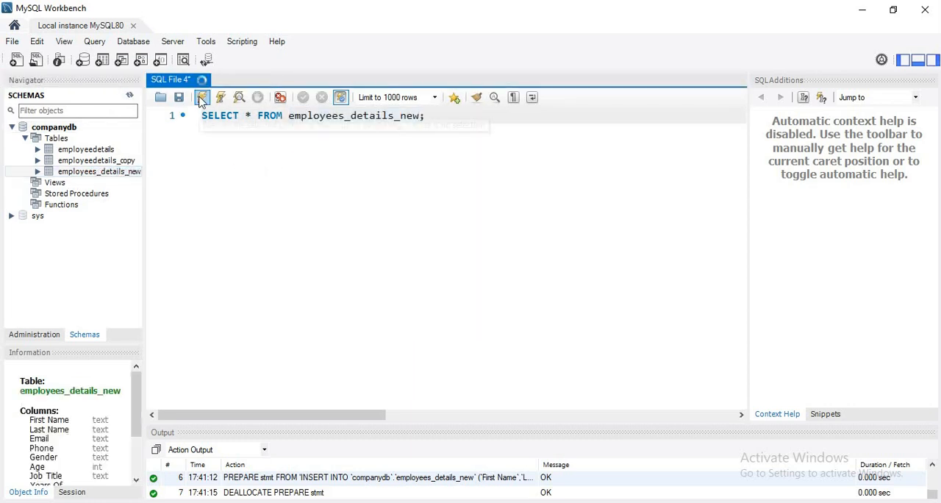
pyautogui.click(201, 97)
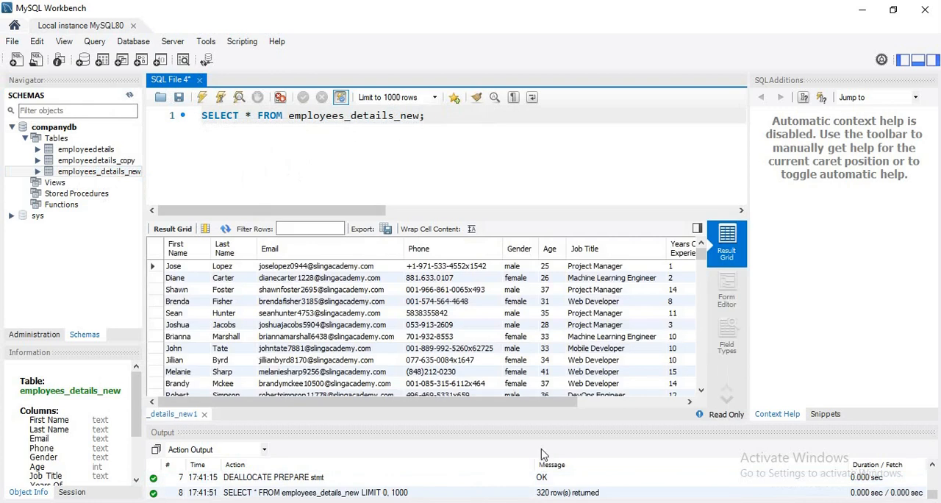
# Enlarge the result grid and adjust the widths of the First Name and Last Name columns to review the imported rows.
pyautogui.moveTo(540, 218); pyautogui.dragTo(549, 143)
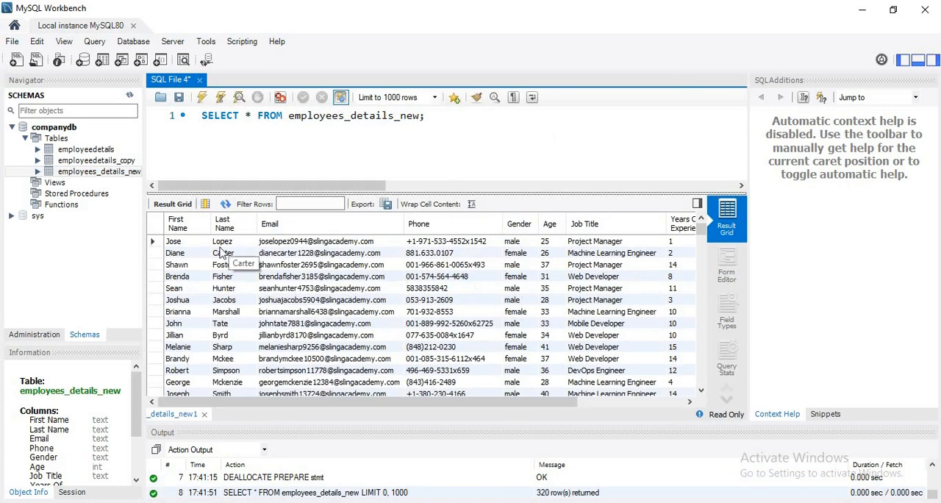
pyautogui.moveTo(211, 223); pyautogui.dragTo(390, 225)
pyautogui.moveTo(265, 224); pyautogui.dragTo(217, 224)
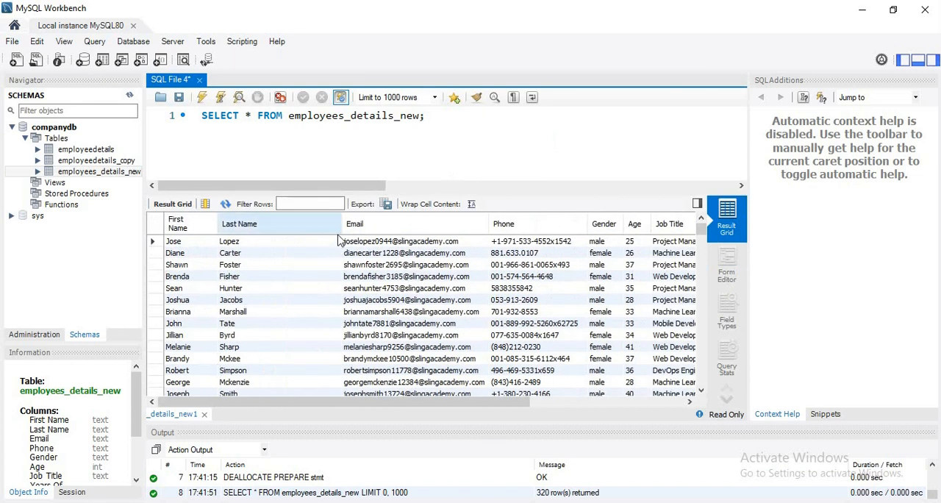
pyautogui.moveTo(342, 224); pyautogui.dragTo(295, 230)
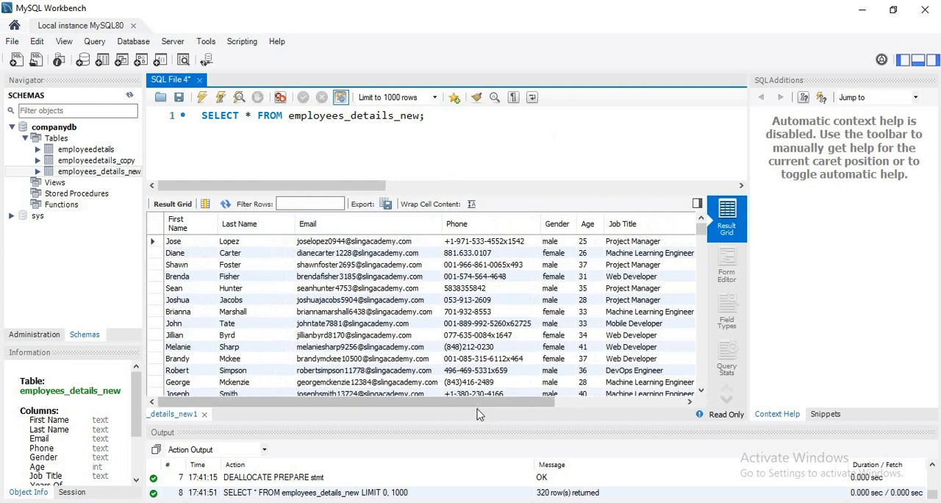
pyautogui.moveTo(481, 401); pyautogui.dragTo(420, 409)
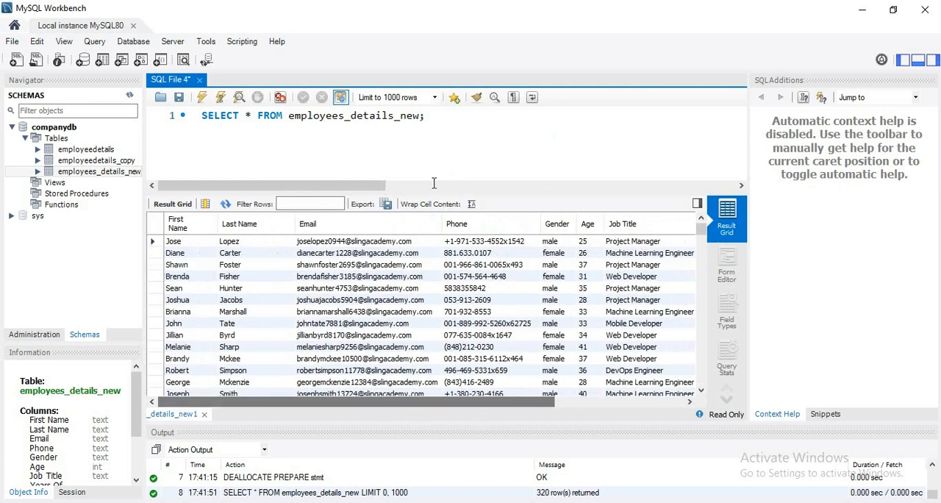
# Change the query to SELECT count(*) FROM employees_details_new; and execute it to check the row count.
pyautogui.click(464, 121)
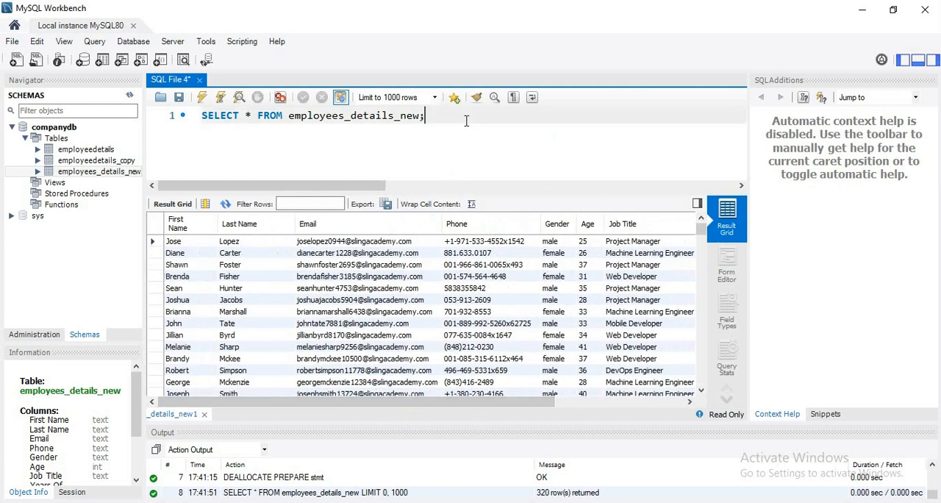
pyautogui.write('count(')
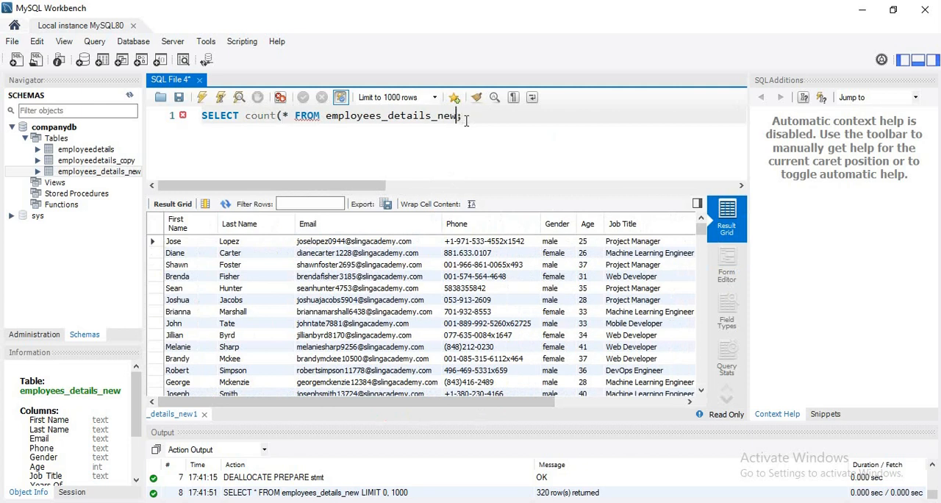
pyautogui.write(')')
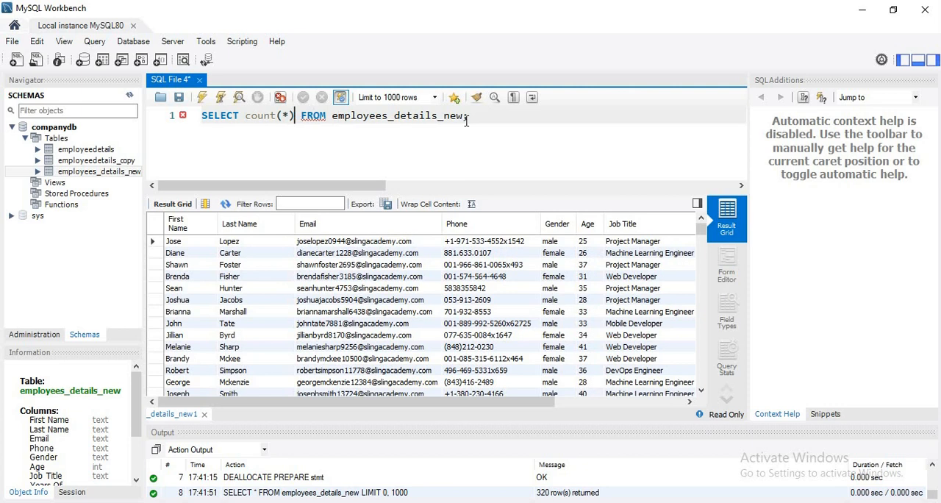
pyautogui.click(201, 97)
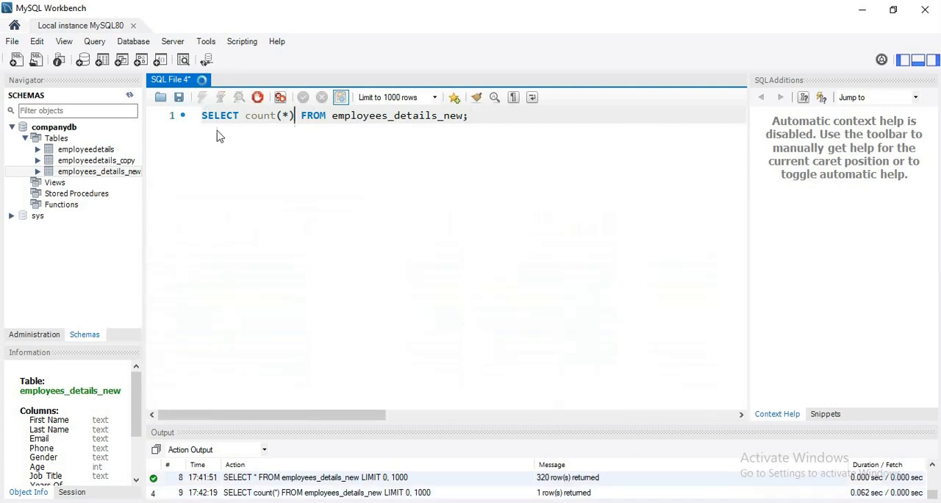
pyautogui.click(180, 234)
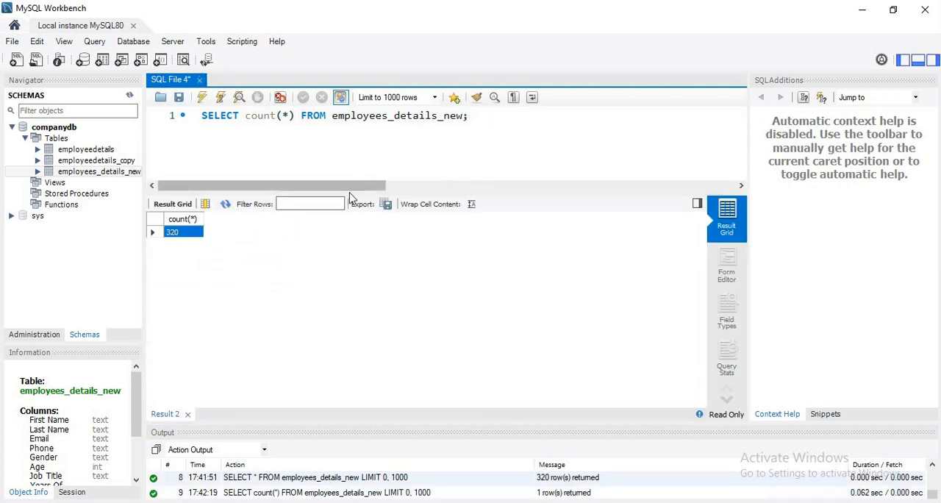
# Enlarge the SQL editor area and add the statement truncate table employees_details_new; on line 3 below the count query.
pyautogui.moveTo(380, 188); pyautogui.dragTo(380, 298)
pyautogui.click(441, 151)
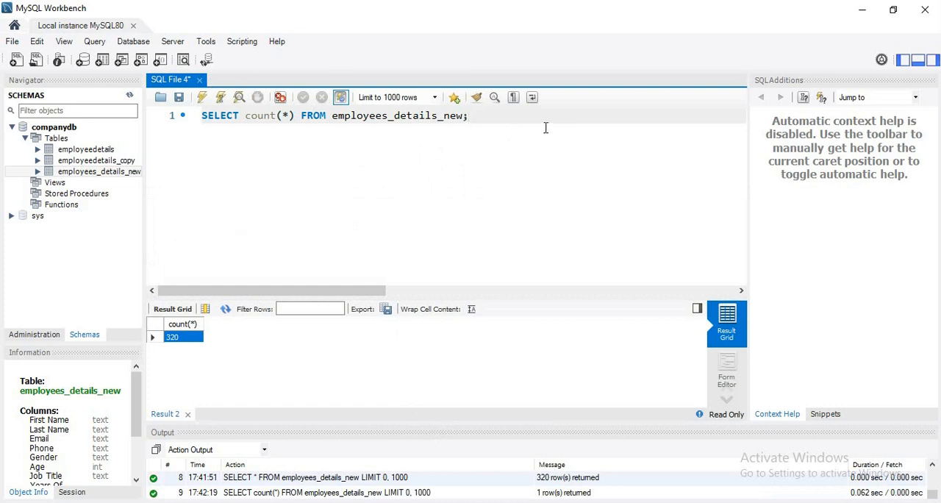
pyautogui.press('Return')
pyautogui.press('Return')
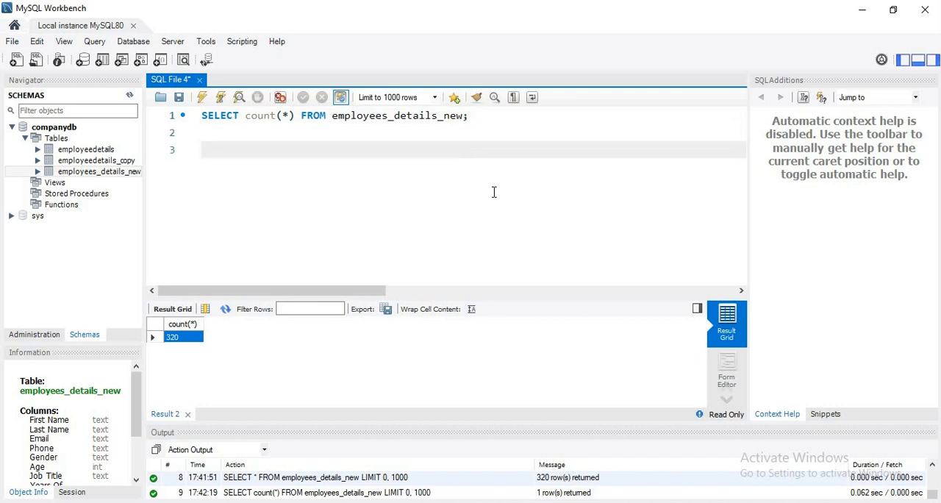
pyautogui.write('truncat')
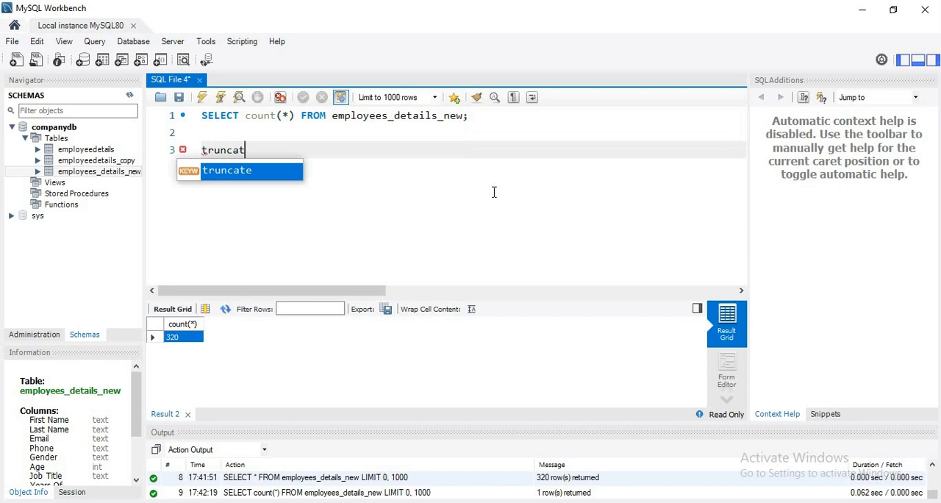
pyautogui.write('e table')
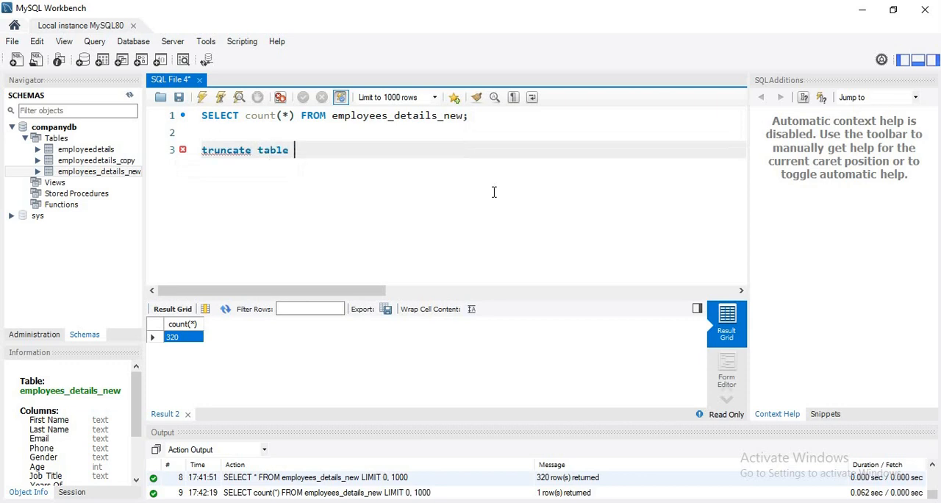
pyautogui.moveTo(332, 115); pyautogui.dragTo(465, 114)
pyautogui.hotkey('ctrl', 'c')
pyautogui.click(361, 151)
pyautogui.hotkey('ctrl', 'v')
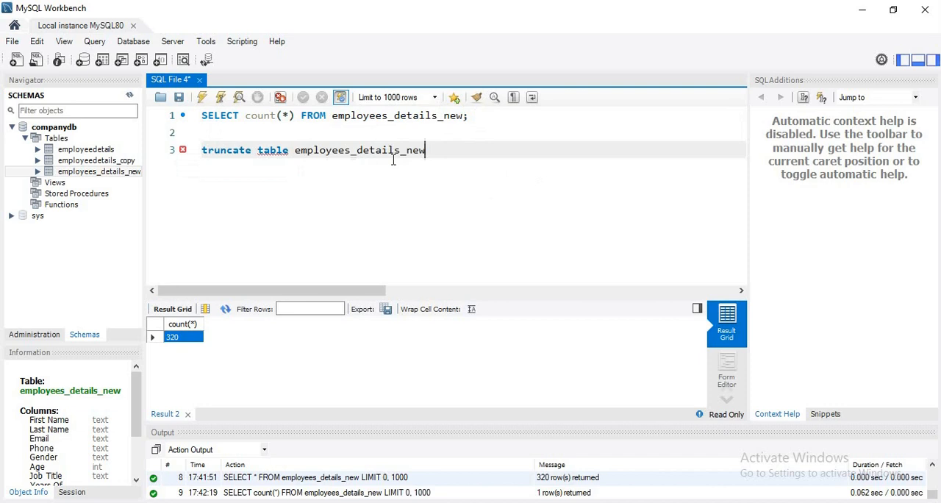
pyautogui.write(';')
# Execute only the truncate statement to empty the employees_details_new table.
pyautogui.keyDown('shift'); pyautogui.click(193, 153); pyautogui.keyUp('shift')
pyautogui.click(202, 97)
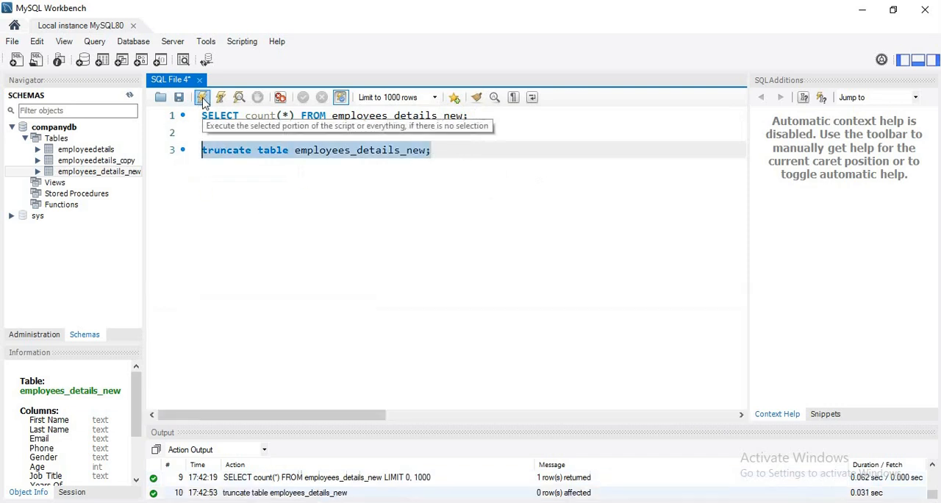
pyautogui.click(467, 155)
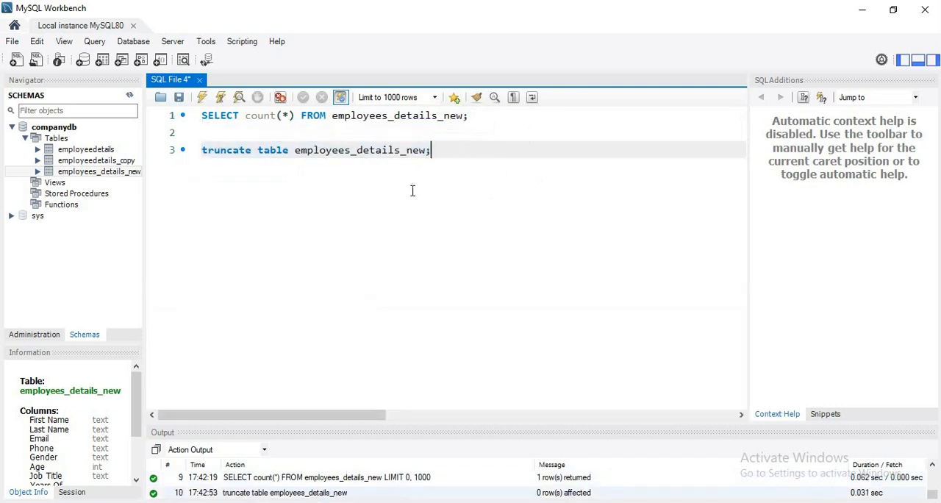
# Execute only the SELECT count(*) query again to check the row count after truncating.
pyautogui.tripleClick(489, 114)
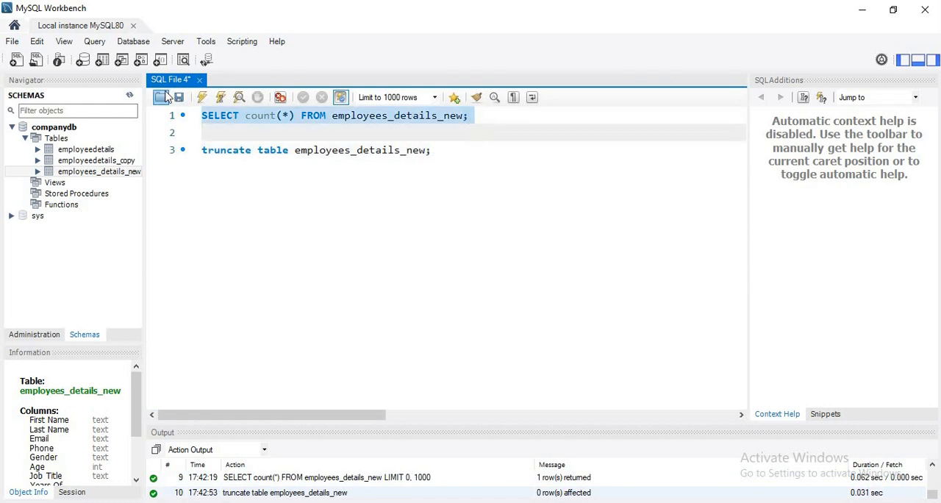
pyautogui.click(202, 97)
pyautogui.click(184, 336)
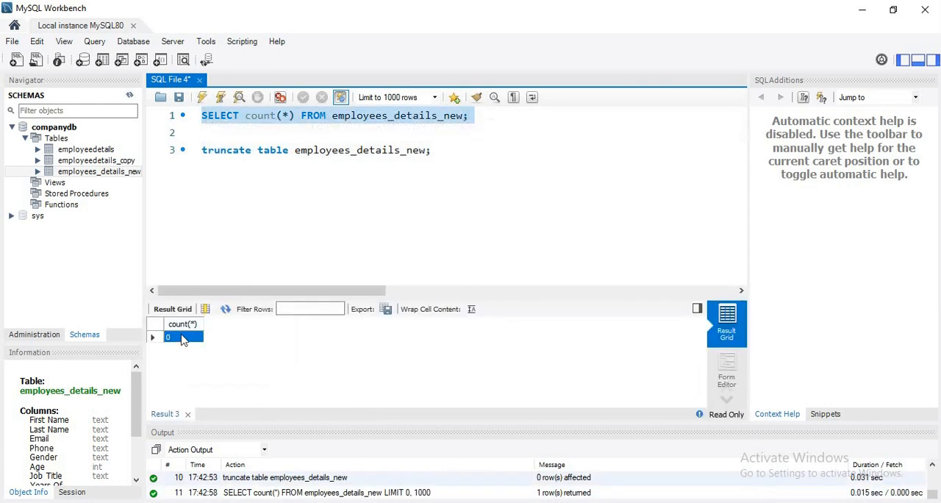
pyautogui.click(343, 203)
# Start the Table Data Import Wizard for the companydb schema again and accept employees_new.csv on the Desktop as the source file.
pyautogui.click(115, 172)
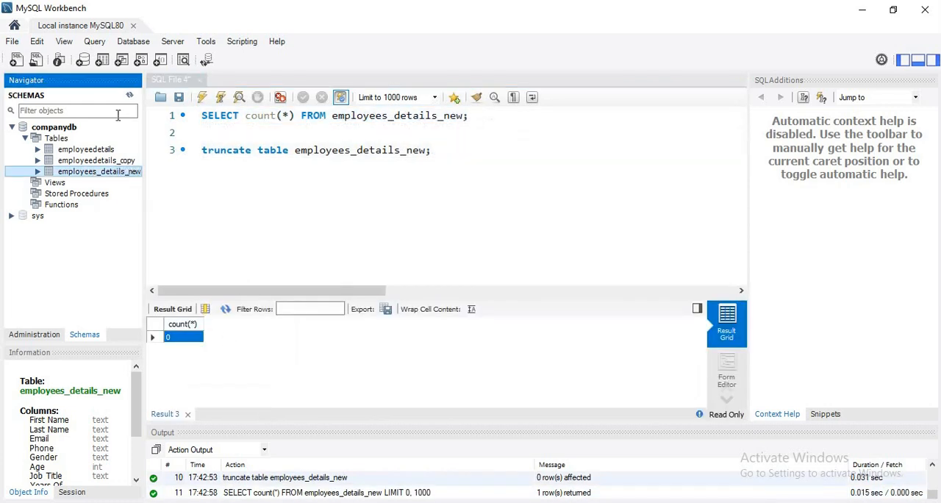
pyautogui.rightClick(66, 127)
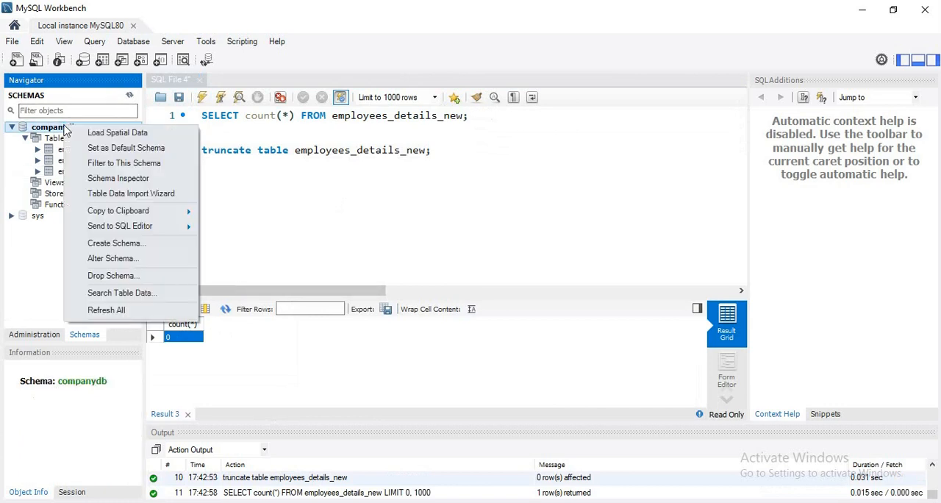
pyautogui.click(114, 195)
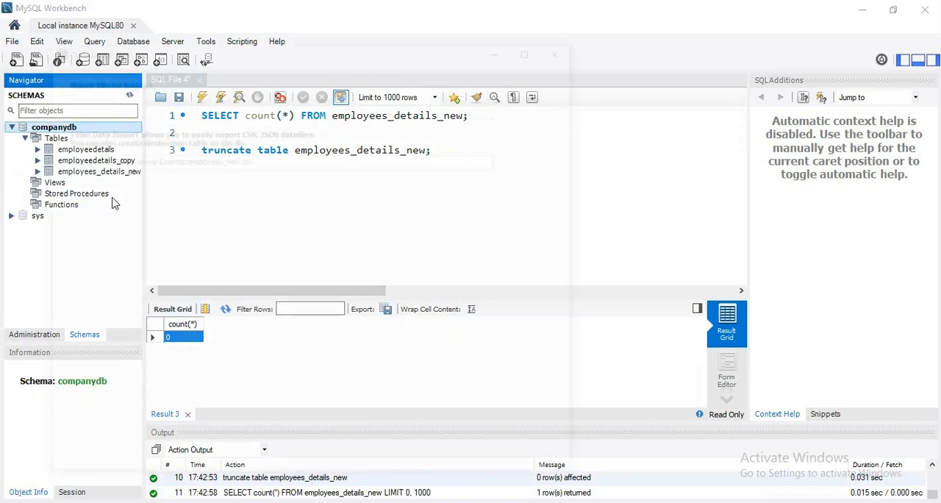
pyautogui.click(188, 158)
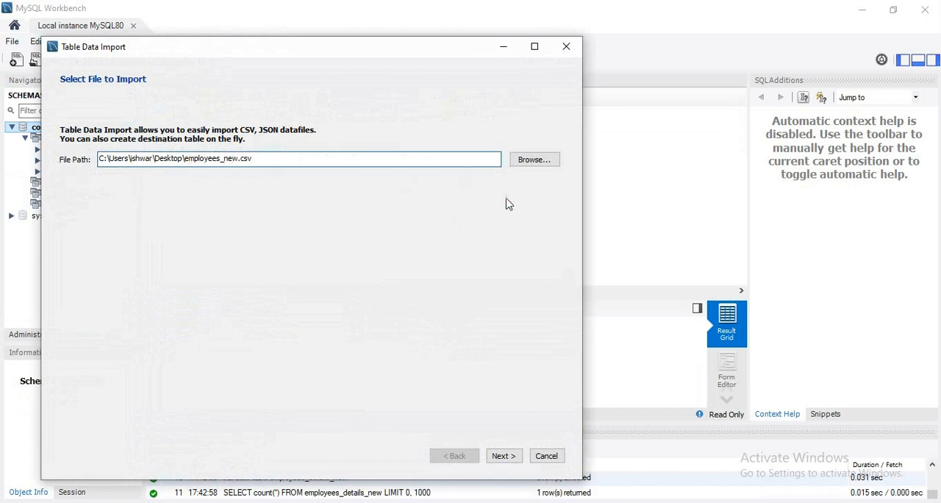
pyautogui.click(542, 159)
pyautogui.click(502, 455)
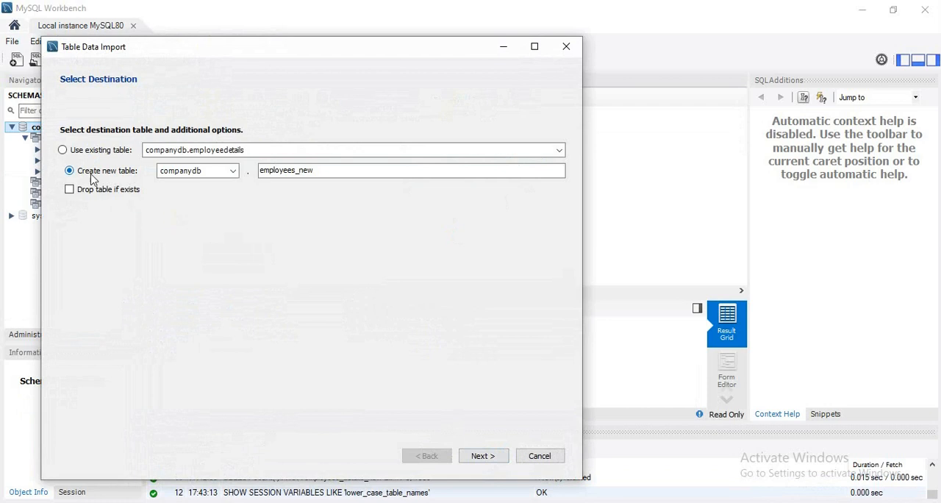
# Choose the existing table companydb.employees_details_new as the import destination, without truncating it before import, and continue to the import settings.
pyautogui.click(62, 151)
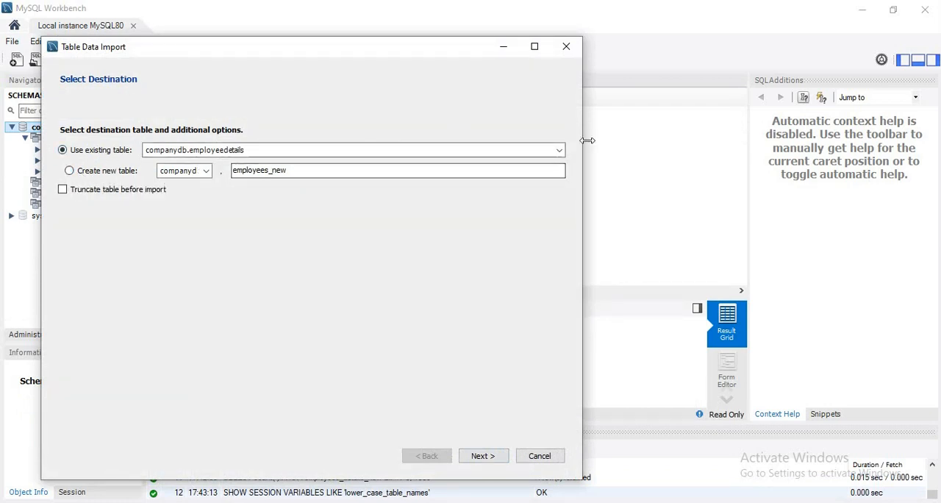
pyautogui.click(558, 150)
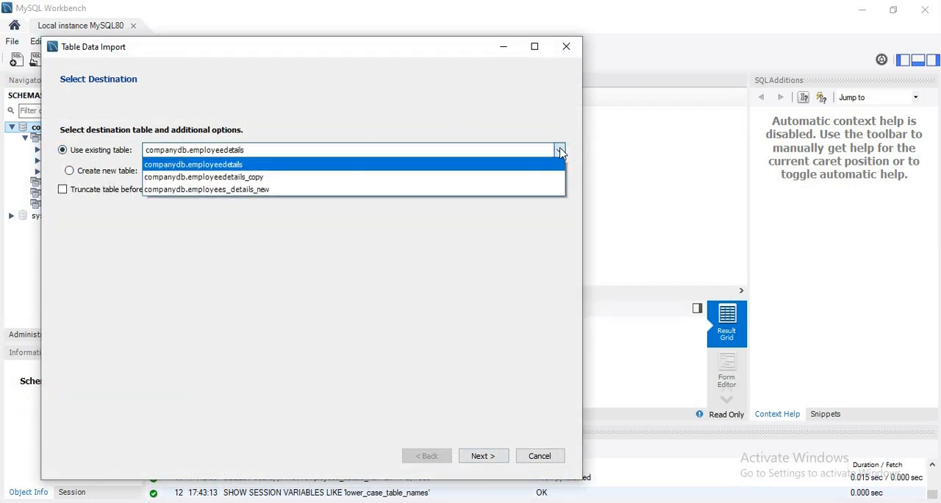
pyautogui.click(345, 190)
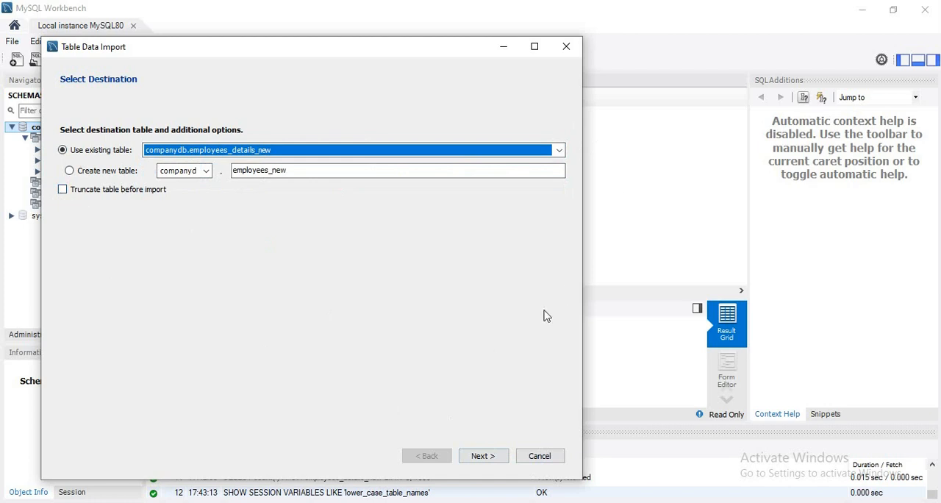
pyautogui.click(492, 455)
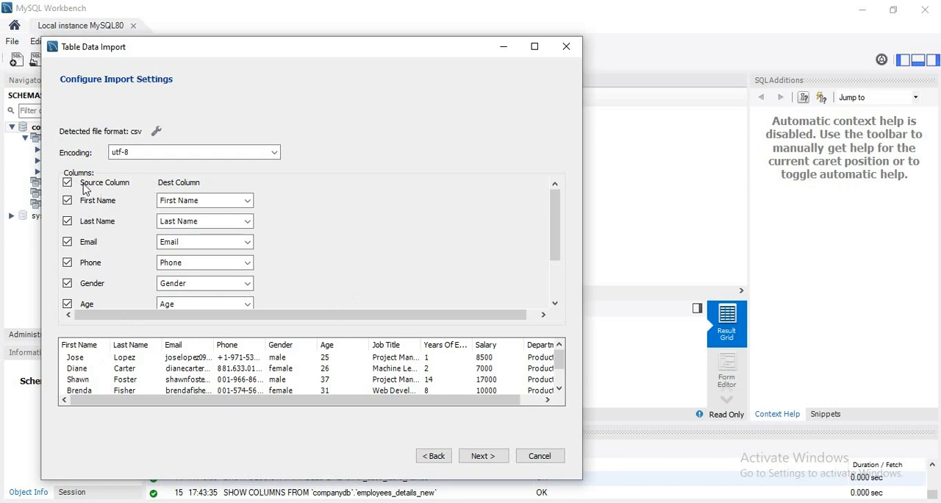
# Review how the CSV source columns map to the destination columns, including the choices available for First Name.
pyautogui.click(247, 201)
pyautogui.scroll(-1, 218, 242)
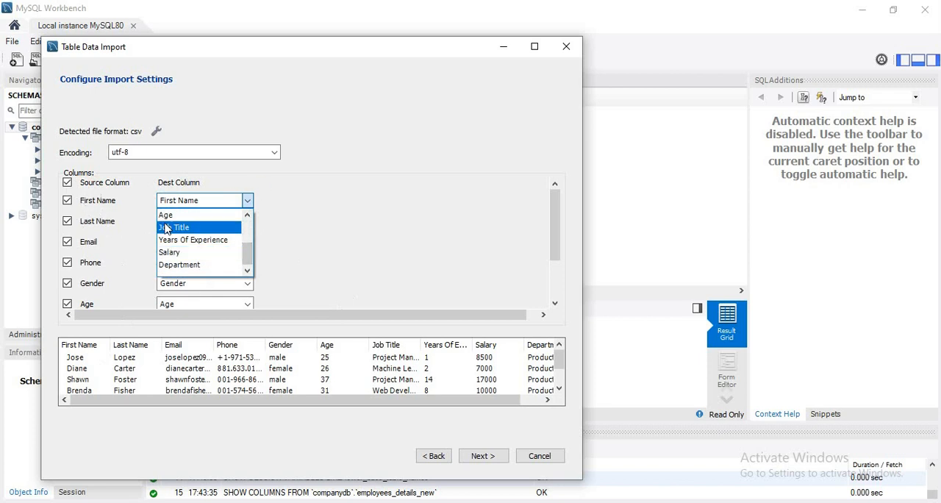
pyautogui.click(315, 213)
pyautogui.click(248, 201)
pyautogui.click(312, 207)
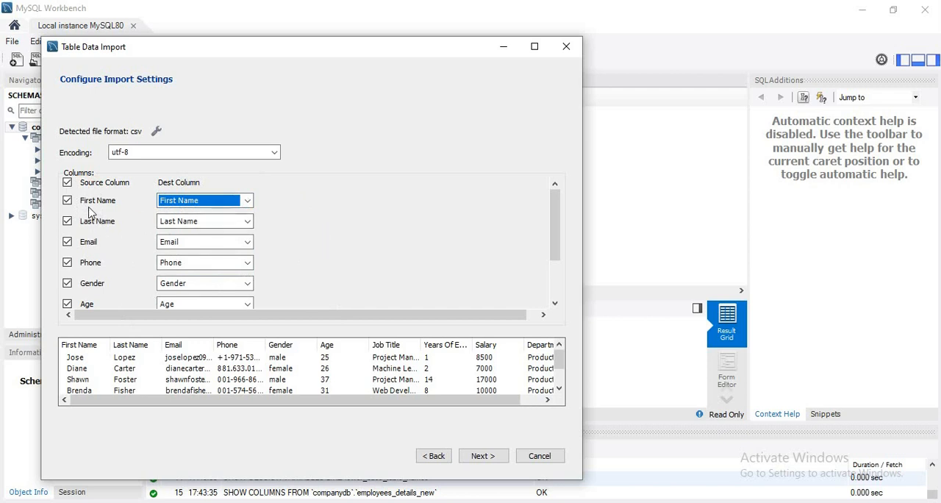
pyautogui.click(249, 200)
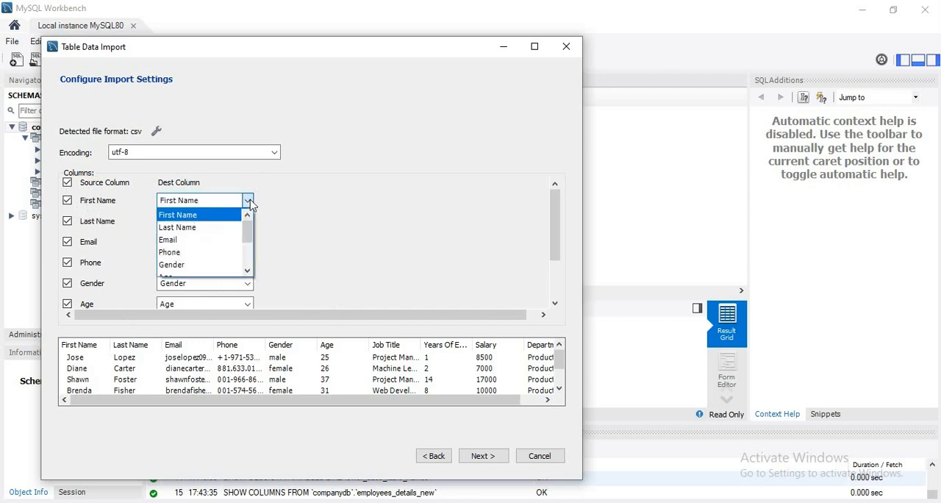
pyautogui.click(326, 200)
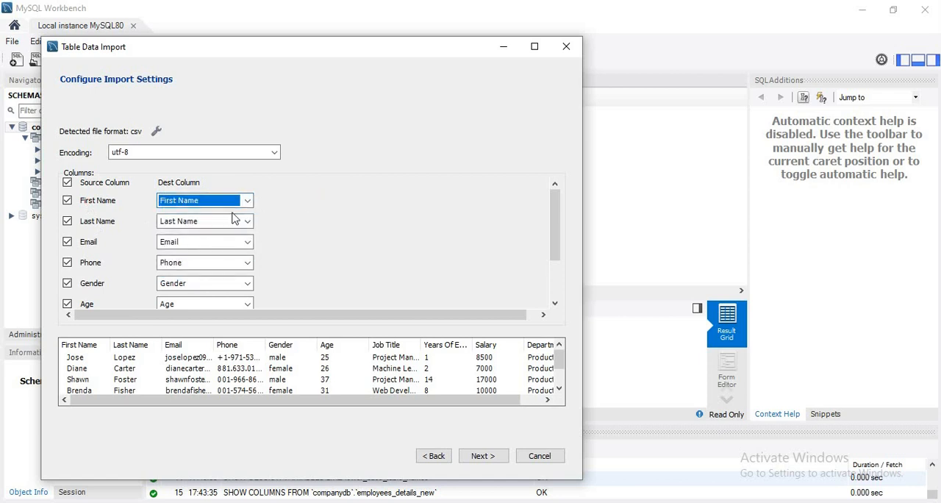
pyautogui.click(249, 200)
pyautogui.click(313, 203)
pyautogui.click(116, 203)
pyautogui.scroll(-3, 327, 253)
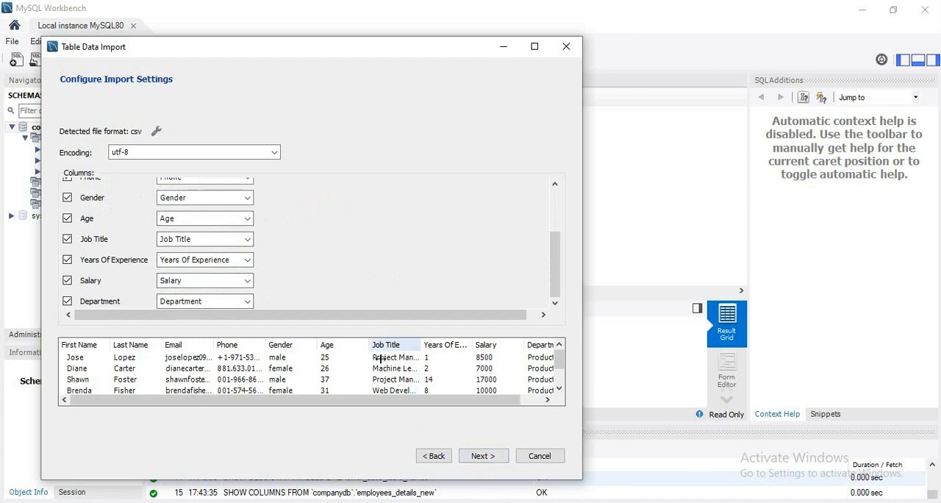
# Run the import of employees_new.csv into the existing table, review the import results and finish the wizard.
pyautogui.click(483, 456)
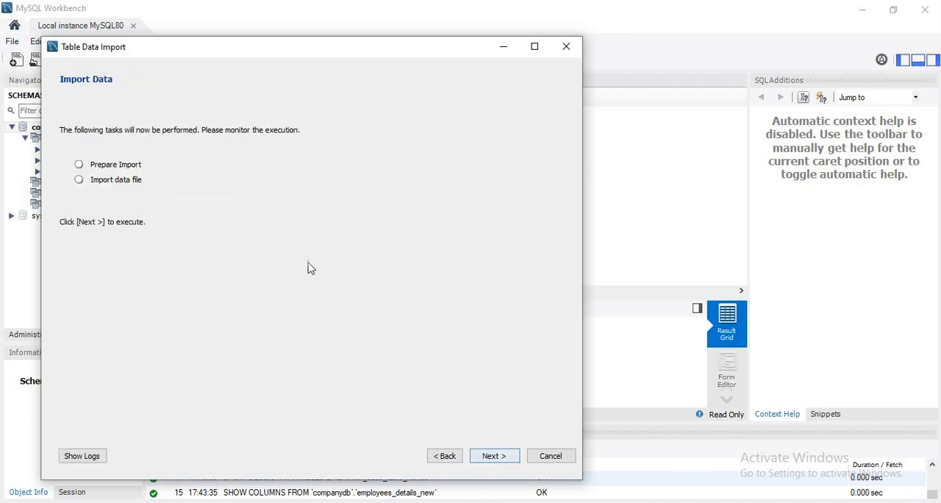
pyautogui.click(503, 456)
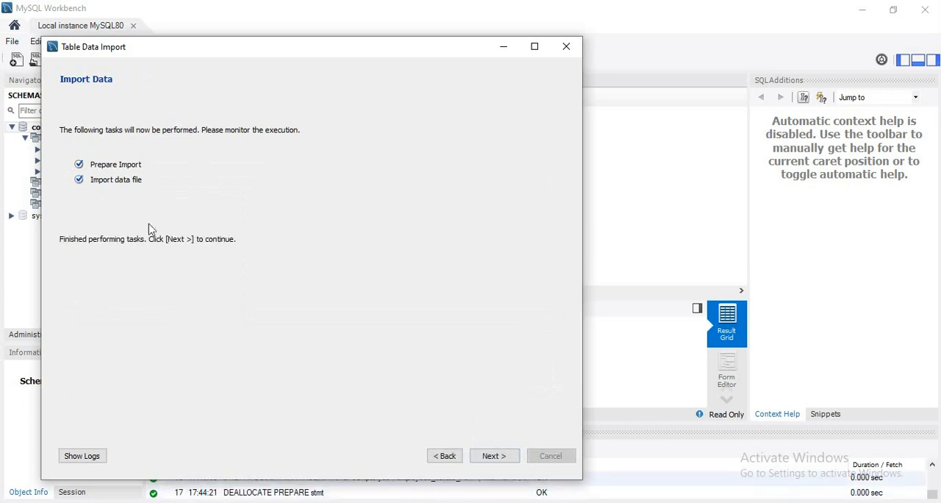
pyautogui.click(504, 462)
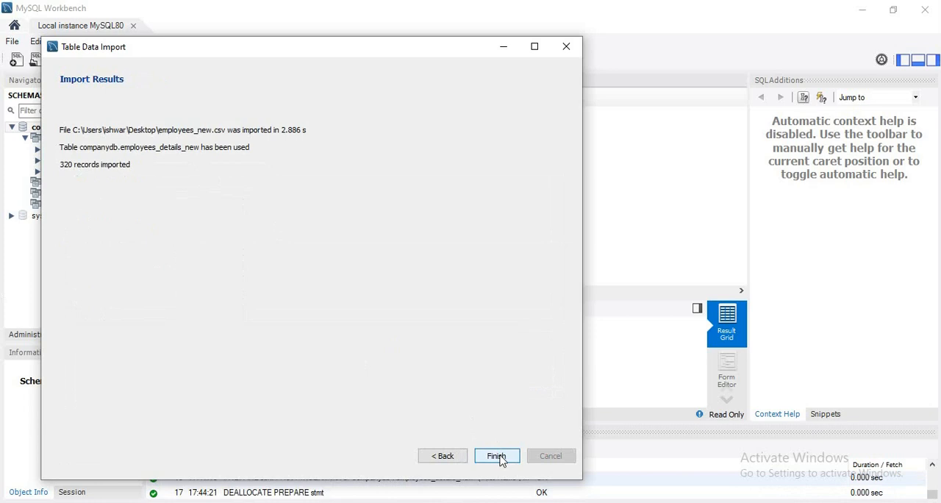
pyautogui.click(114, 159)
pyautogui.click(491, 457)
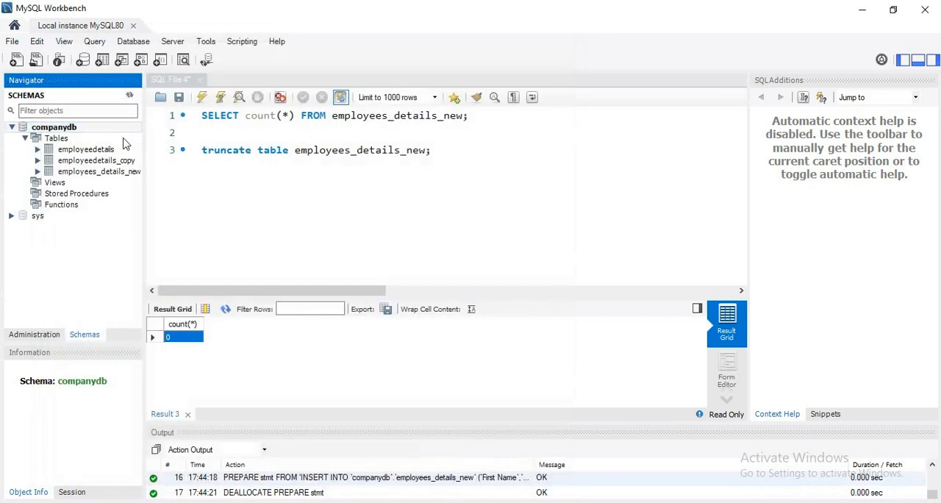
# Execute only the SELECT count(*) query to check the row count of employees_details_new following the re-import.
pyautogui.click(472, 152)
pyautogui.click(486, 116)
pyautogui.moveTo(485, 116); pyautogui.dragTo(401, 97)
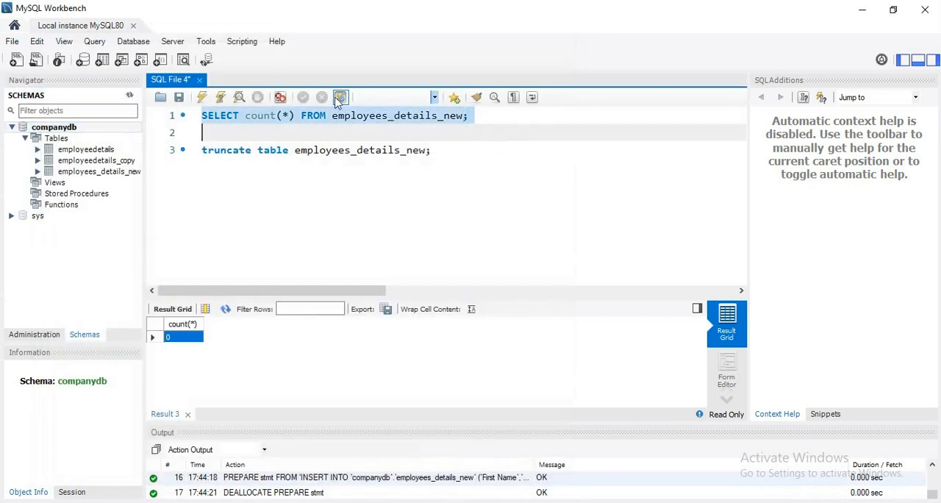
pyautogui.click(202, 97)
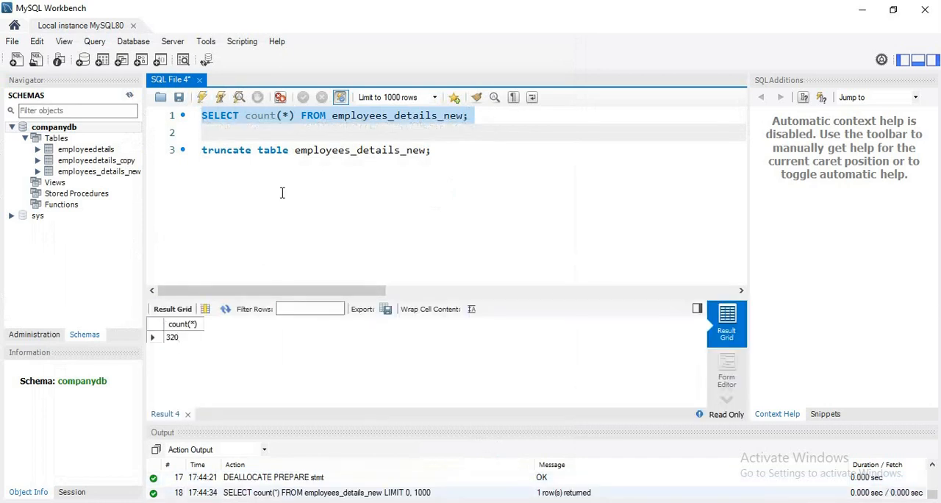
# Duplicate the count query onto line 2 and change the copy to SELECT * FROM employees_details_new;.
pyautogui.click(283, 153)
pyautogui.click(501, 123)
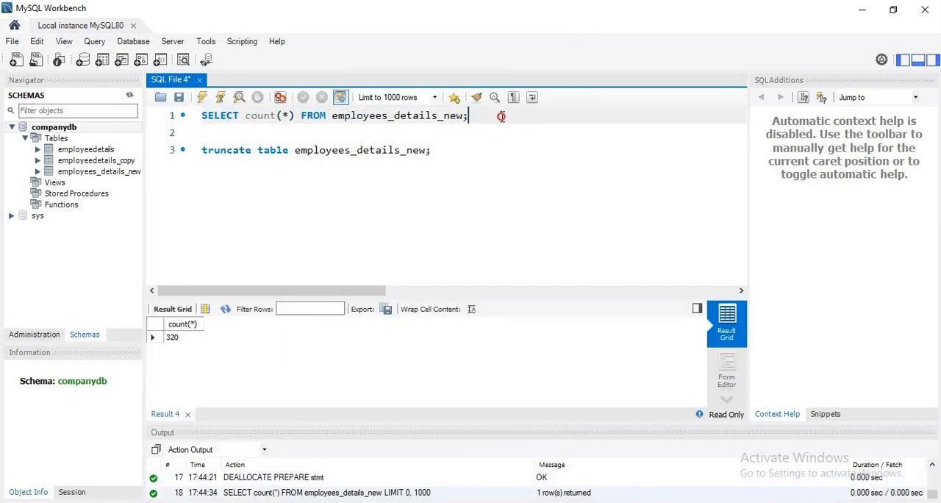
pyautogui.tripleClick(502, 122)
pyautogui.hotkey('ctrl', 'c')
pyautogui.click(471, 132)
pyautogui.hotkey('ctrl', 'v')
pyautogui.moveTo(297, 135); pyautogui.dragTo(249, 138)
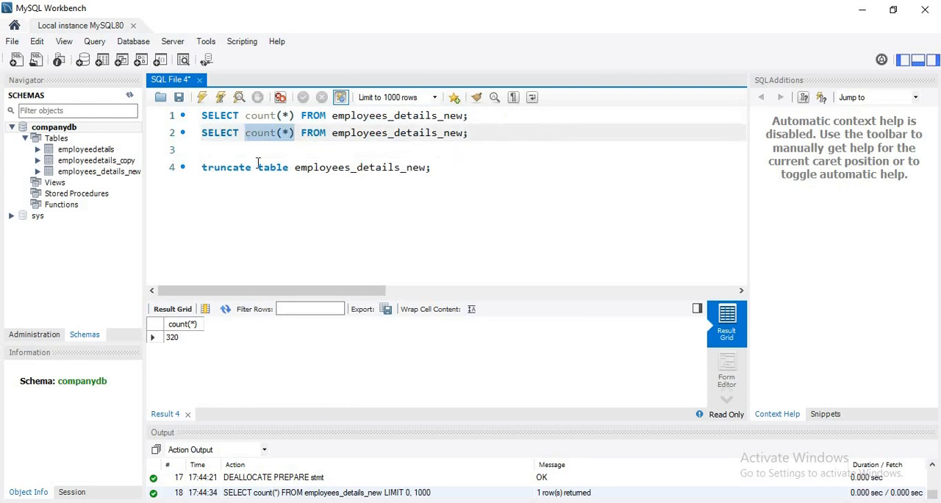
pyautogui.write('*')
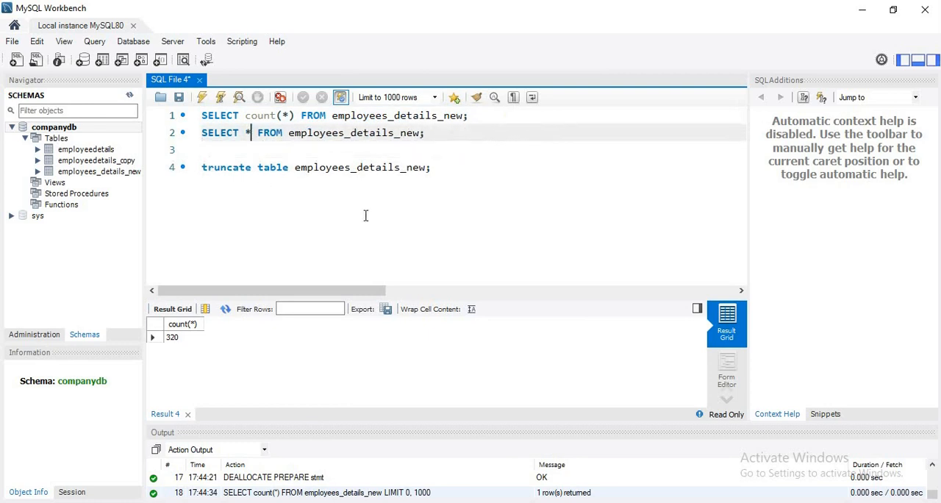
# Execute only the SELECT * query on line 2 and enlarge the result grid to show more employee rows.
pyautogui.tripleClick(420, 133)
pyautogui.click(205, 98)
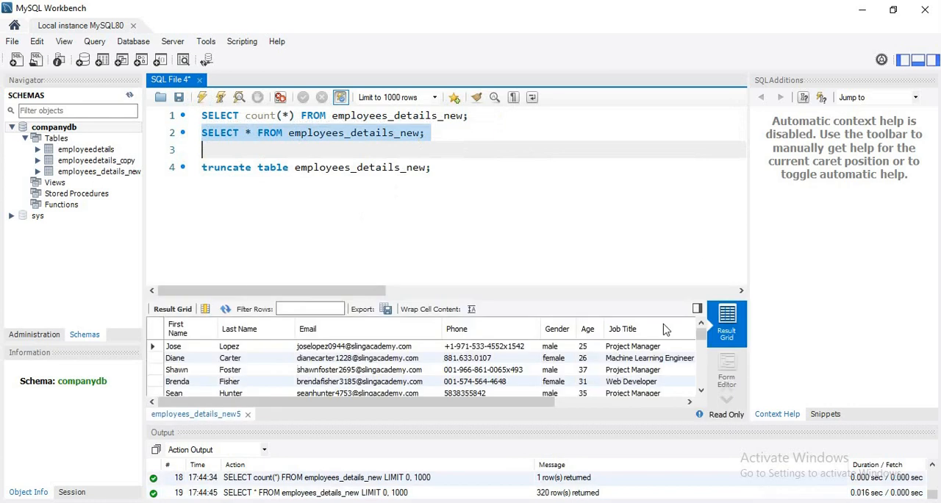
pyautogui.moveTo(620, 300); pyautogui.dragTo(619, 159)
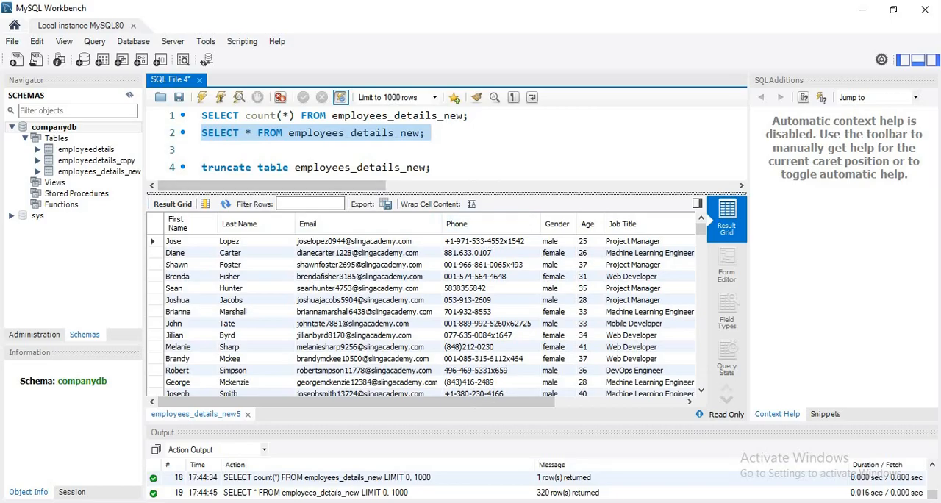
# Switch to the browser to view the employees sample data page and the employees.csv GitHub gist, then return to MySQL Workbench.
pyautogui.click(609, 502)
pyautogui.click(259, 7)
pyautogui.click(76, 18)
pyautogui.click(247, 6)
pyautogui.click(101, 6)
pyautogui.click(242, 7)
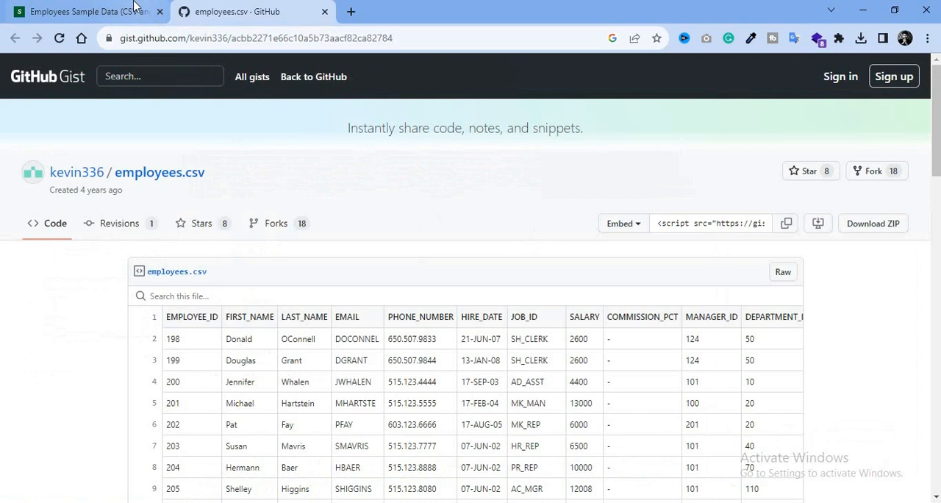
pyautogui.click(873, 16)
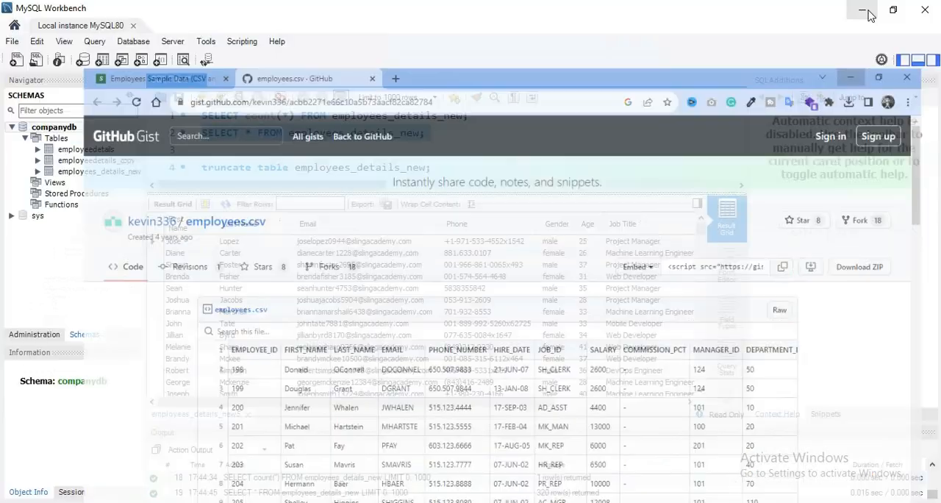
pyautogui.click(595, 125)
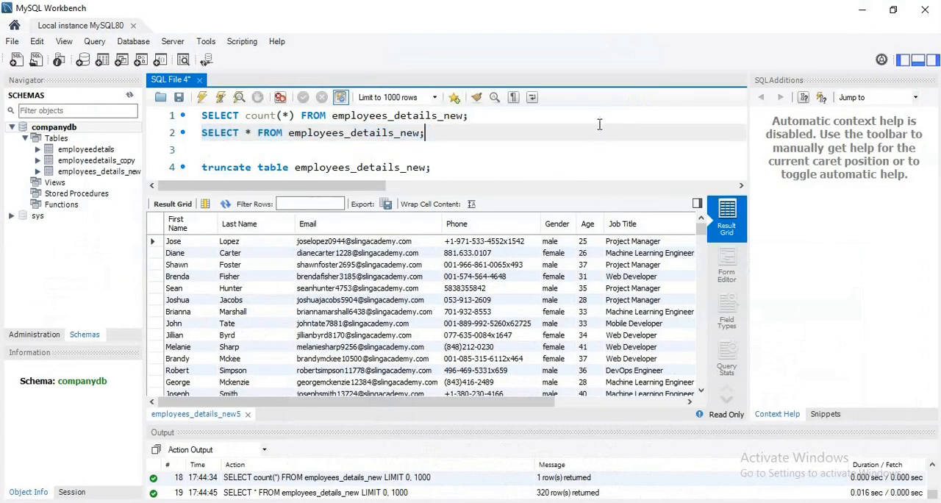